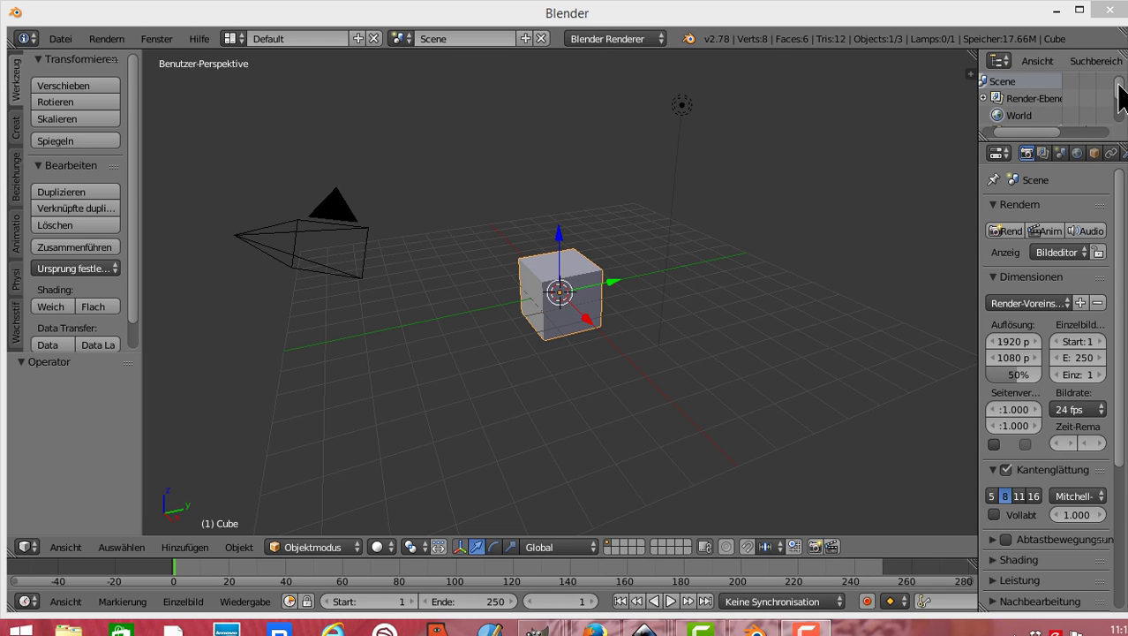
Step: Select the Lamp, then the Camera, then the Cube in the Outliner
drag(1118, 84, 1119, 116)
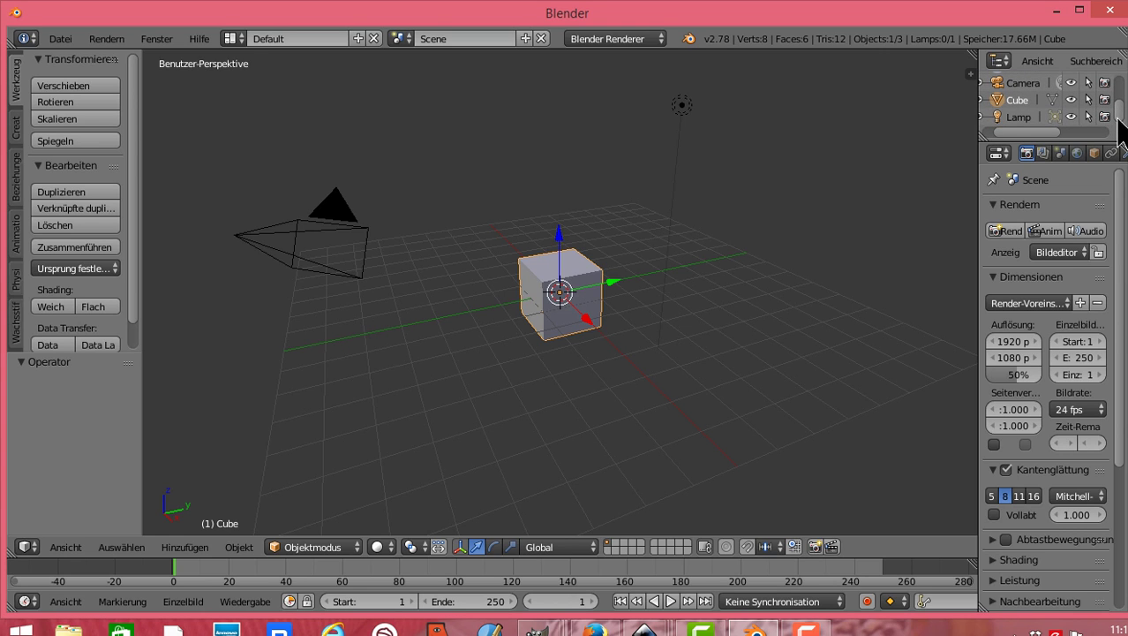
click(1001, 117)
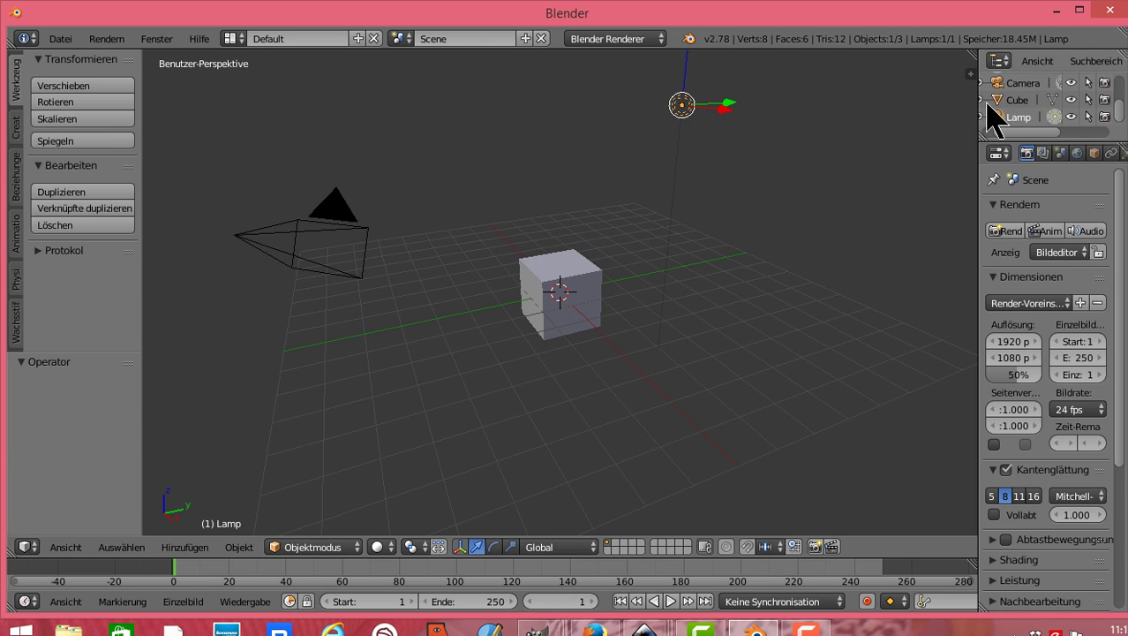
click(1010, 83)
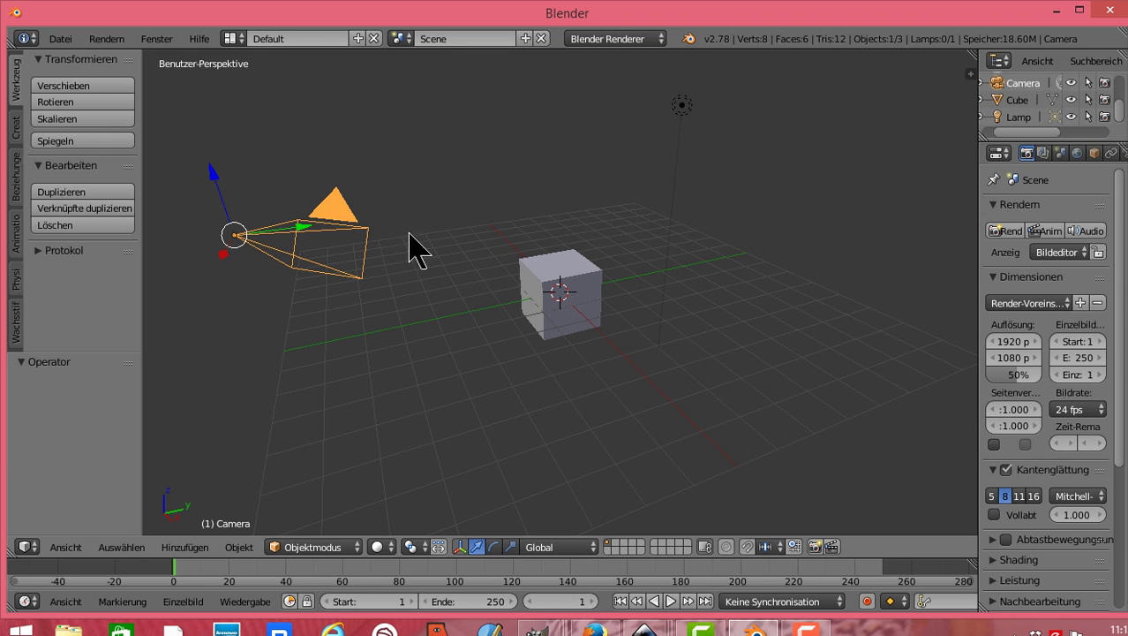
click(1018, 101)
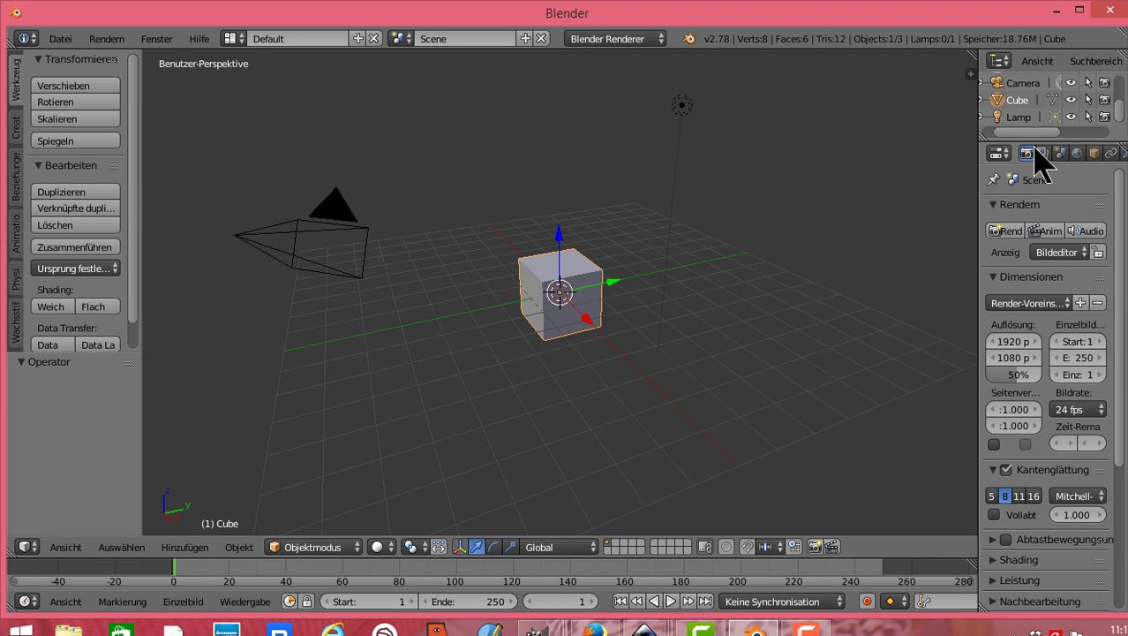
Step: Expand the Camera entry in the Outliner and select the camera through its data row
drag(1056, 134, 1004, 150)
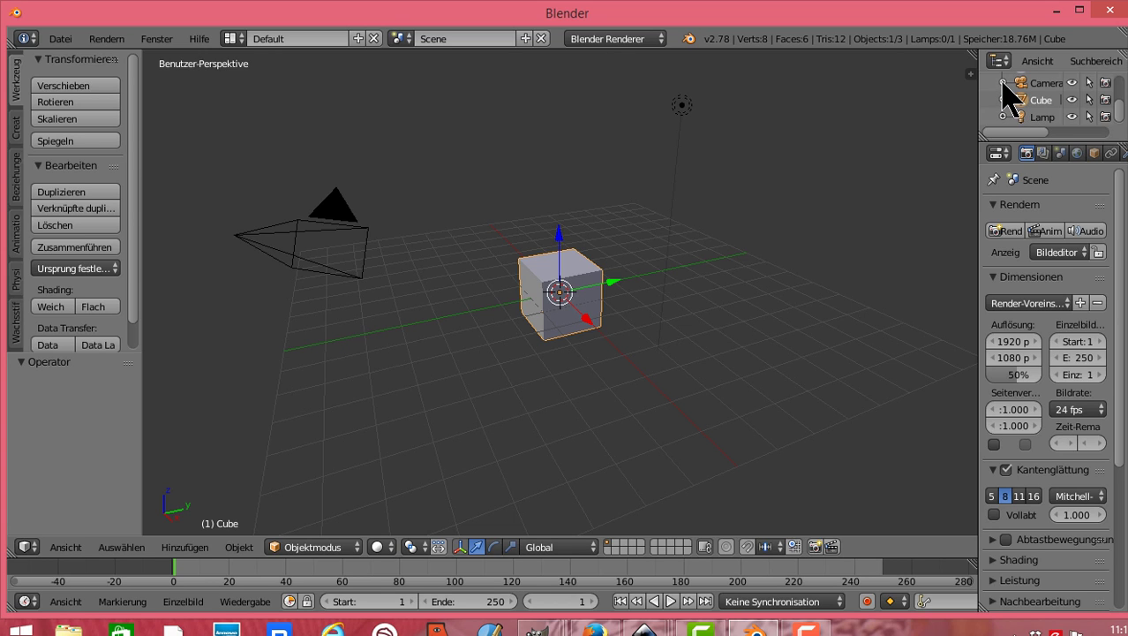
click(1003, 82)
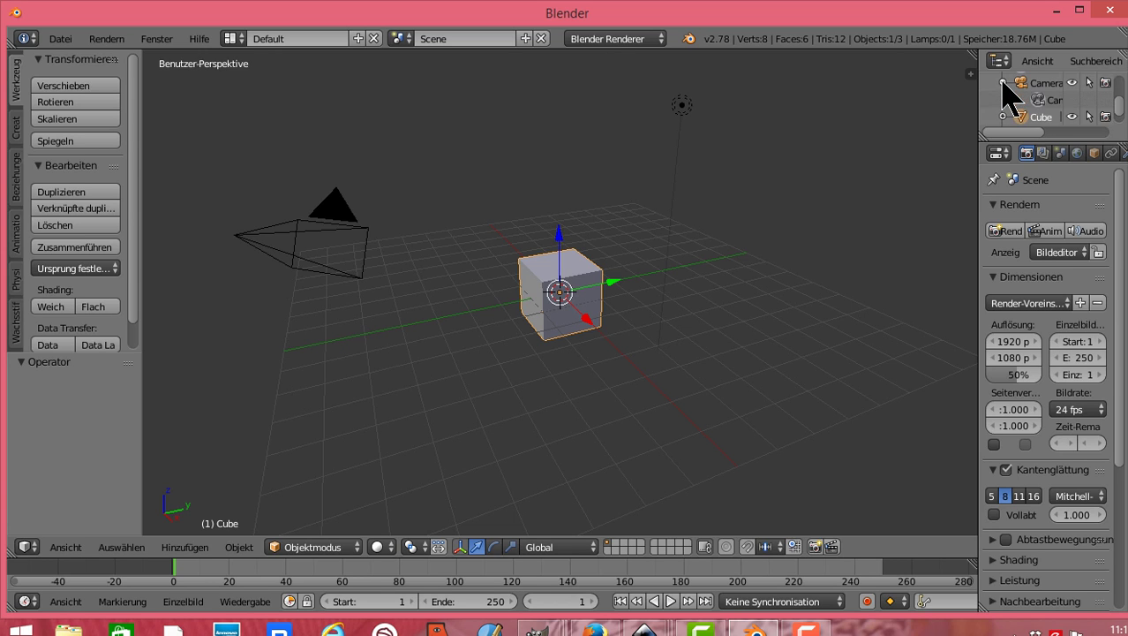
click(1056, 101)
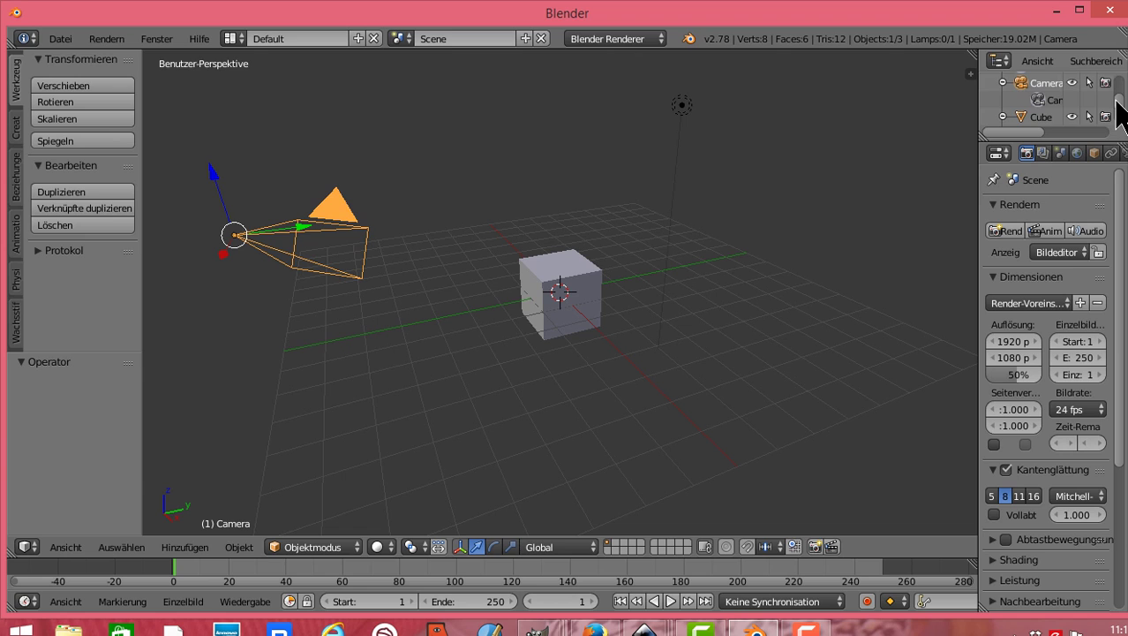
mouse_move(1120, 104)
mouse_down()
mouse_move(1122, 132)
mouse_move(1120, 97)
mouse_up()
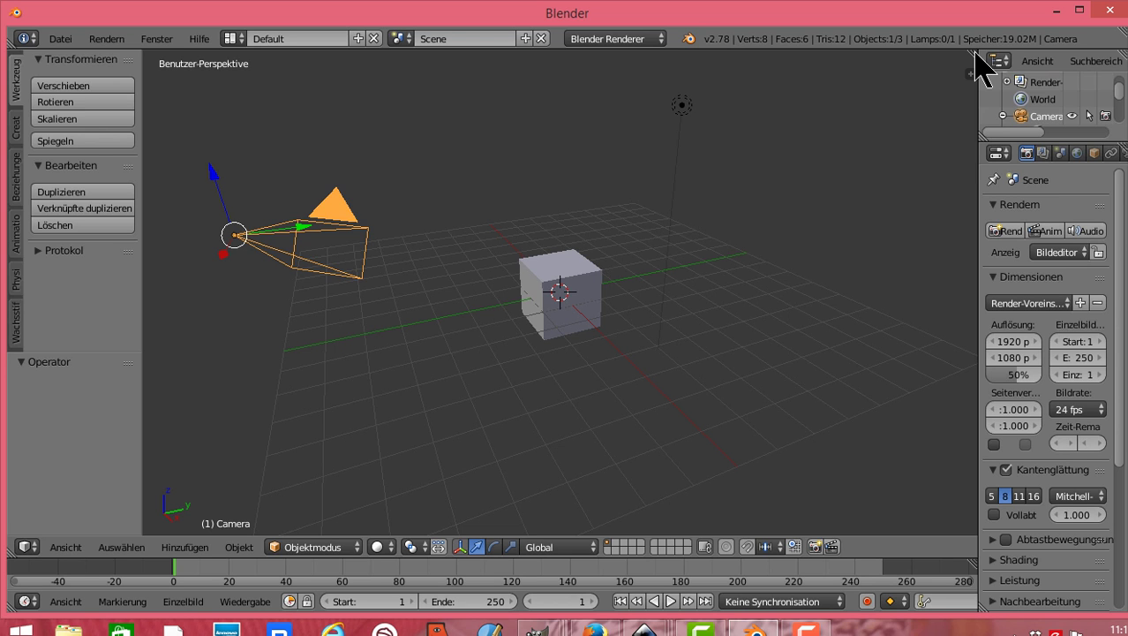
Step: Split the 3D View into two side-by-side areas, then narrow the right one to a thin strip
drag(975, 53, 531, 88)
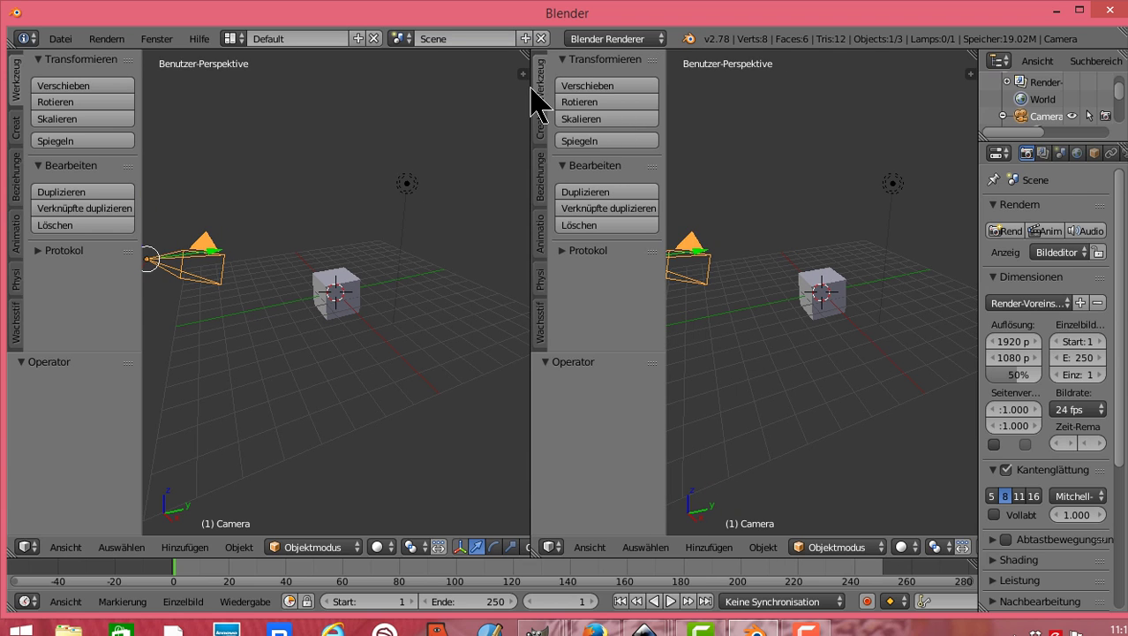
drag(531, 88, 974, 70)
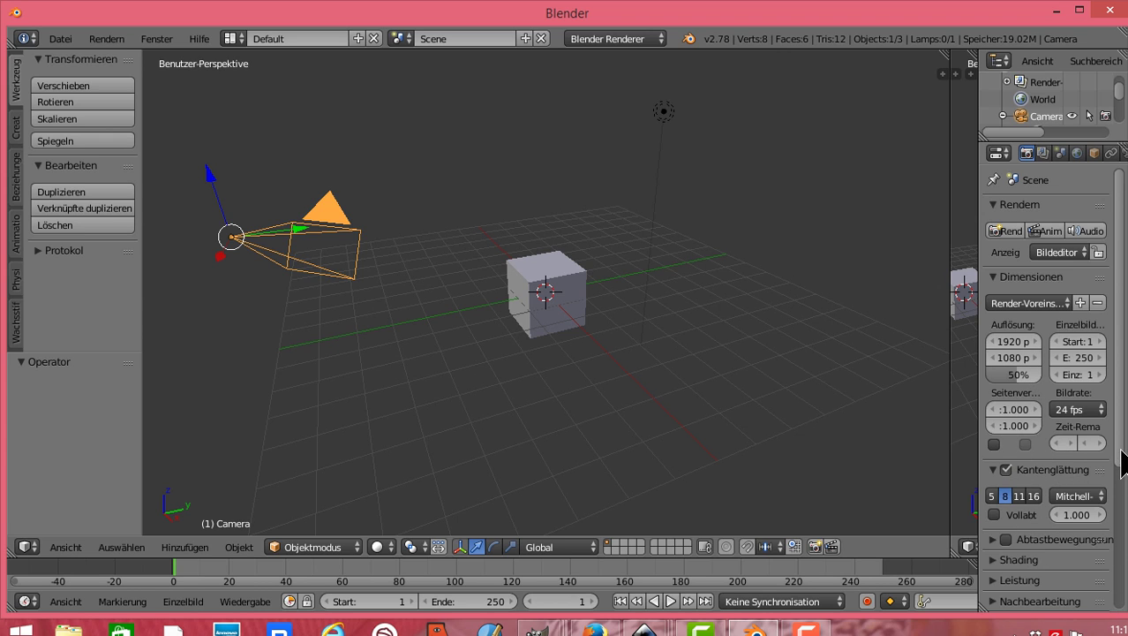
Step: Scroll the Properties editor down to the Ausgabe panel and scan along the Timeline's frame range
mouse_move(1121, 462)
mouse_down()
mouse_move(1123, 600)
mouse_move(1125, 527)
mouse_move(1125, 548)
mouse_up()
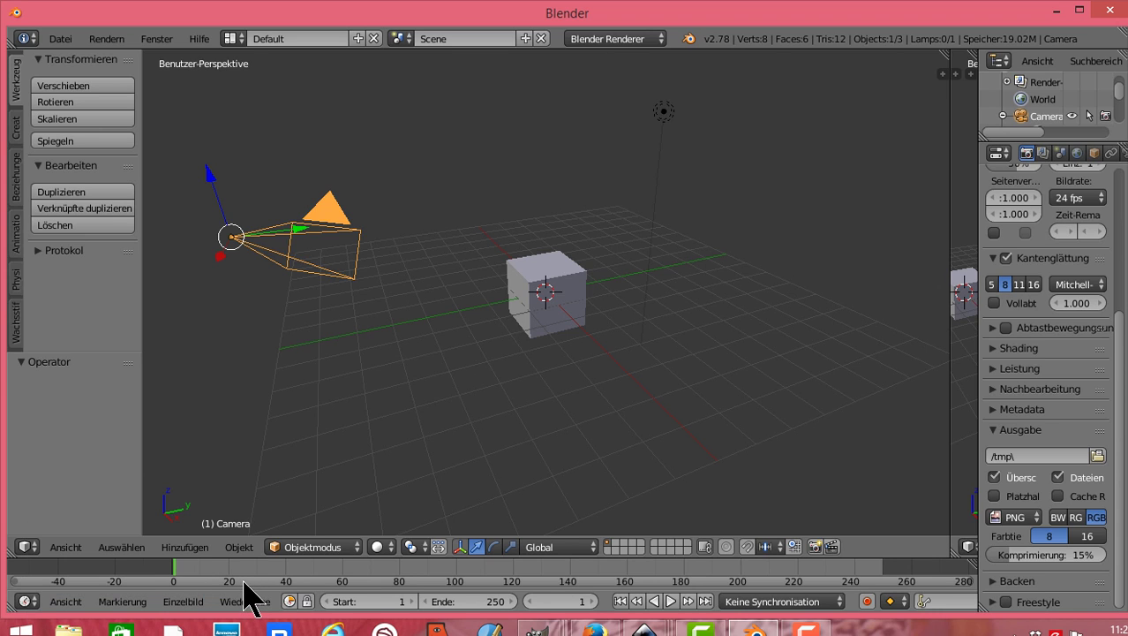
ctrl+scroll(221, 582, up, 1)
ctrl+scroll(265, 595, down, 3)
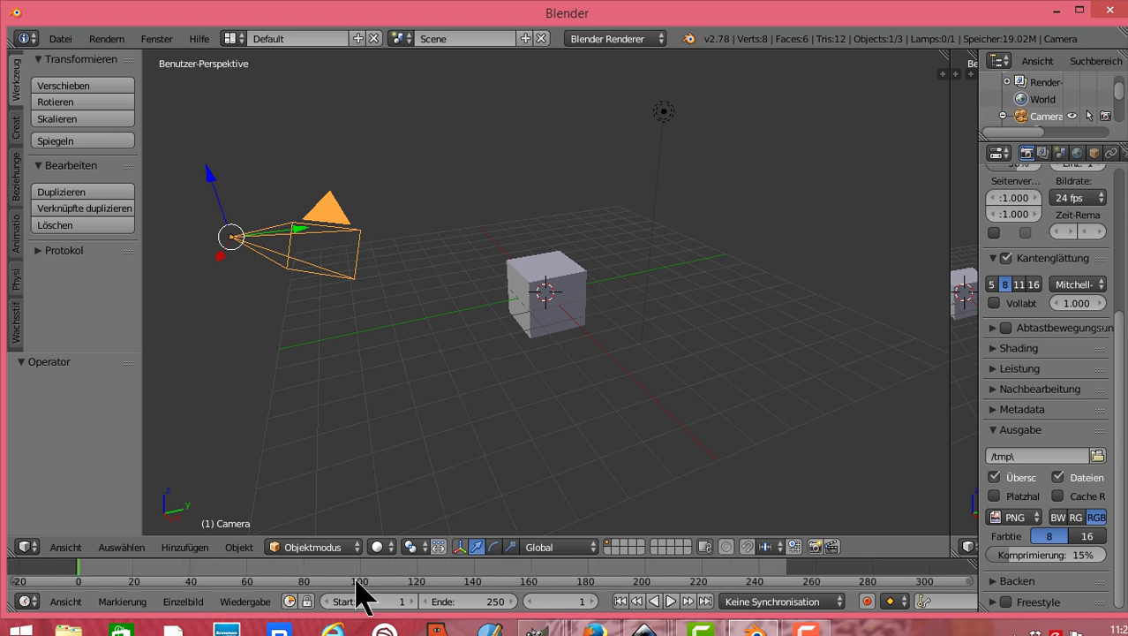
ctrl+scroll(414, 592, down, 2)
ctrl+scroll(529, 583, down, 2)
ctrl+scroll(618, 583, down, 2)
ctrl+scroll(698, 583, down, 2)
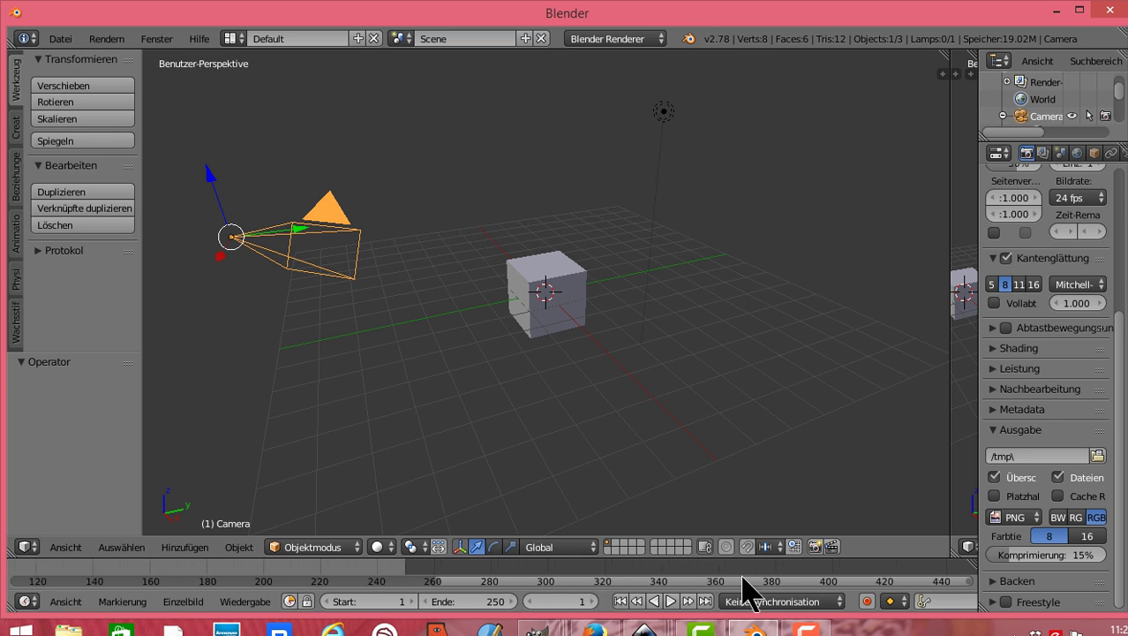
ctrl+scroll(769, 583, down, 2)
ctrl+scroll(689, 600, up, 3)
ctrl+scroll(459, 601, up, 4)
ctrl+scroll(300, 590, up, 4)
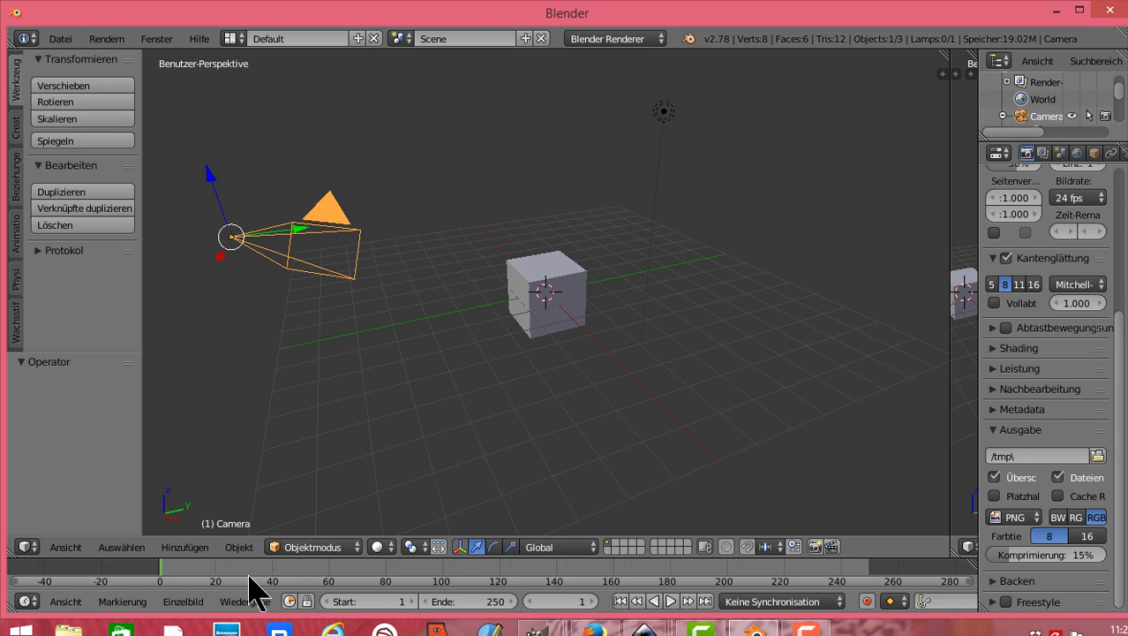
ctrl+scroll(234, 590, up, 2)
ctrl+scroll(190, 597, up, 2)
ctrl+scroll(227, 597, down, 2)
ctrl+scroll(269, 600, down, 2)
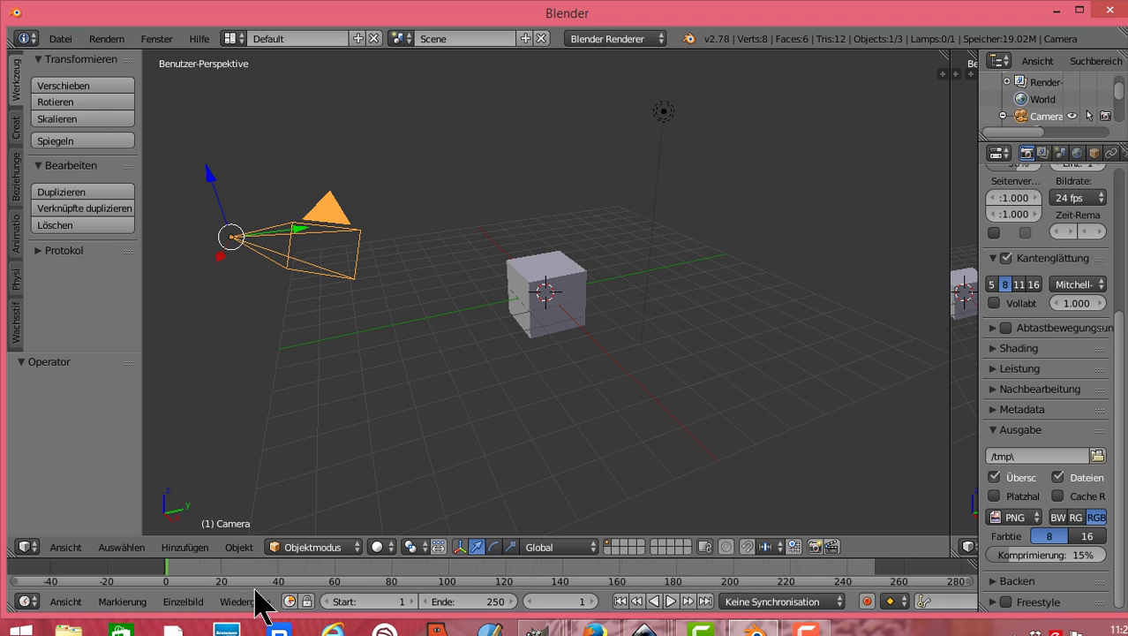
ctrl+scroll(309, 598, down, 2)
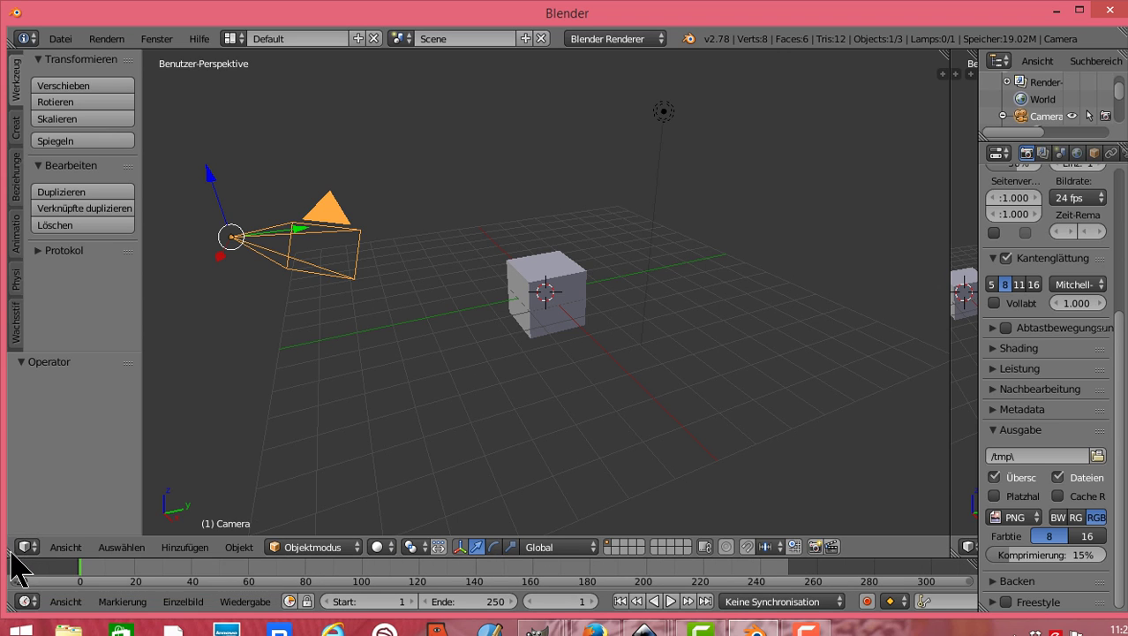
mouse_move(11, 556)
mouse_down()
mouse_move(543, 530)
mouse_move(608, 510)
mouse_up()
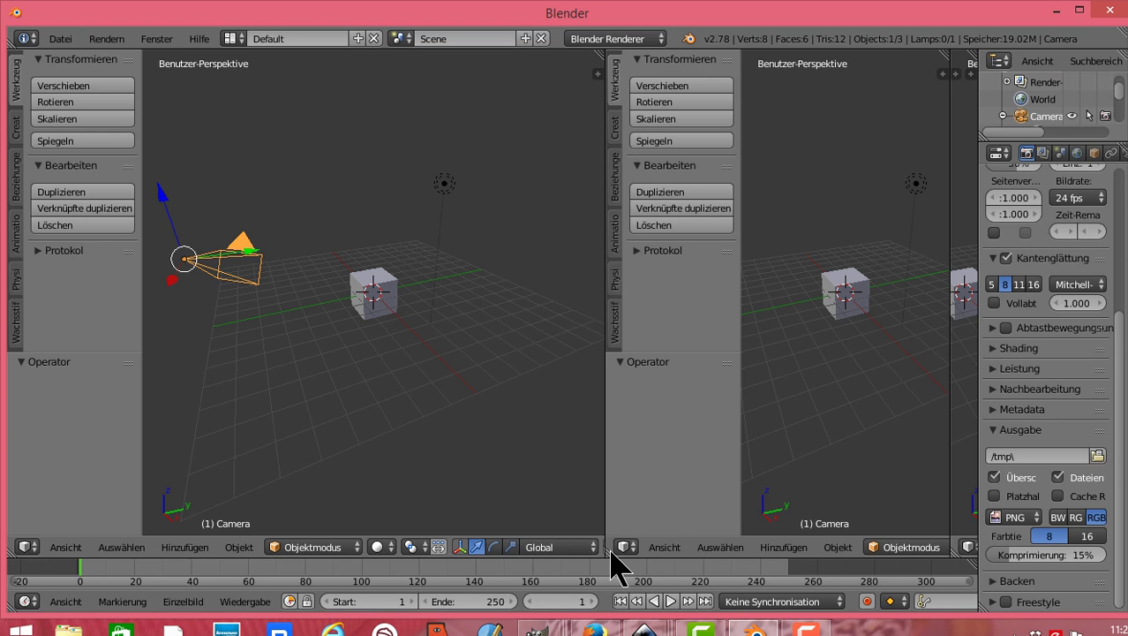
drag(611, 556, 189, 503)
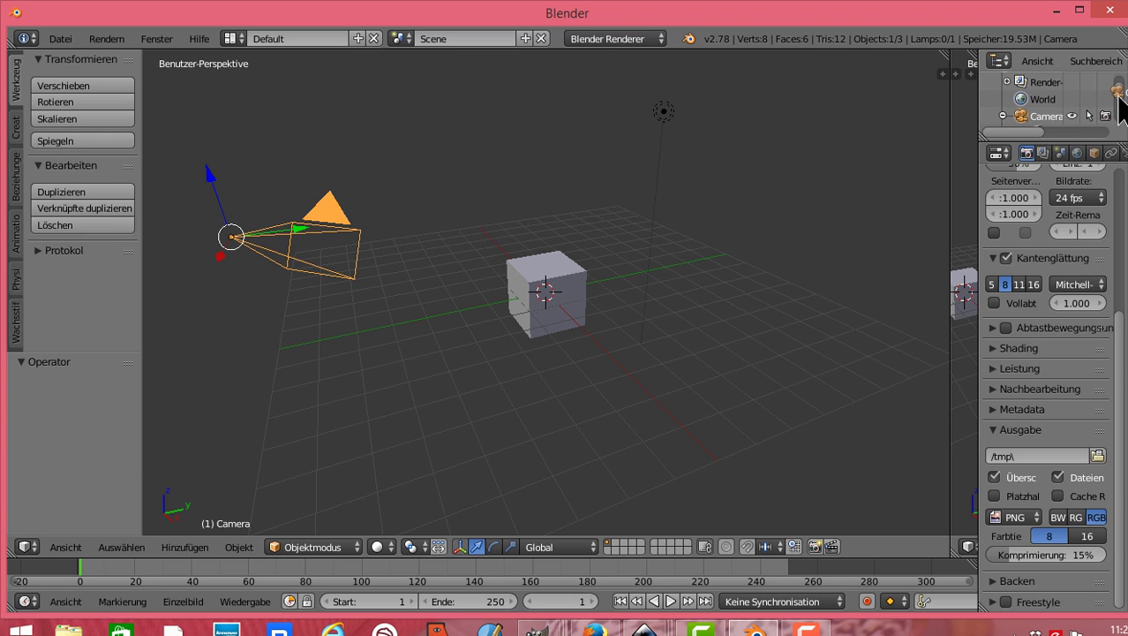
scroll(1126, 114, down, 3)
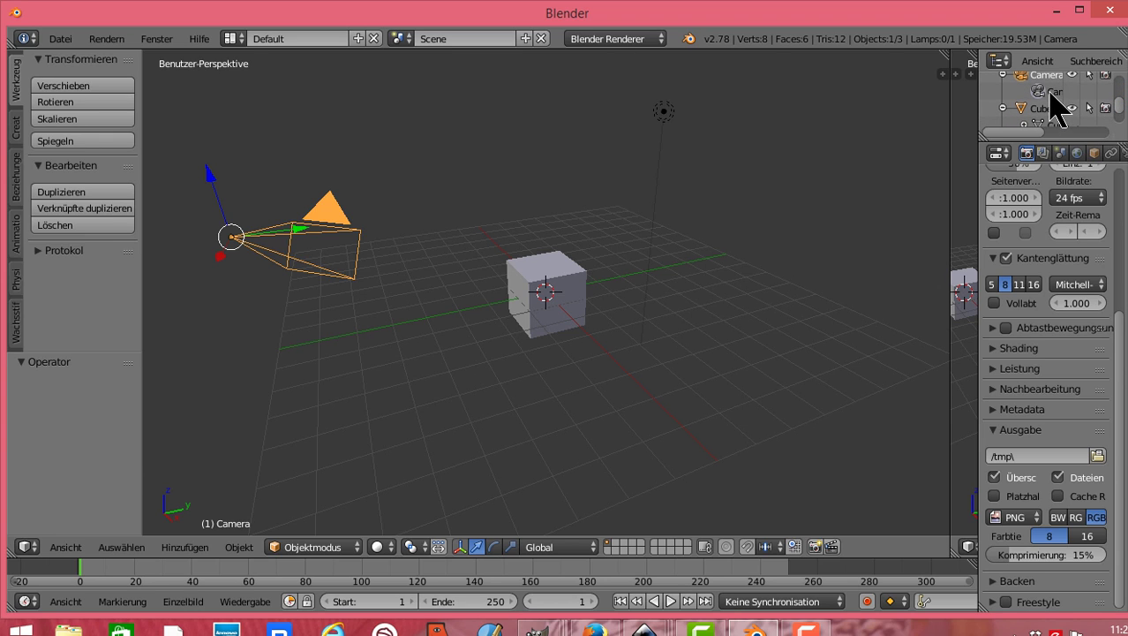
click(1042, 107)
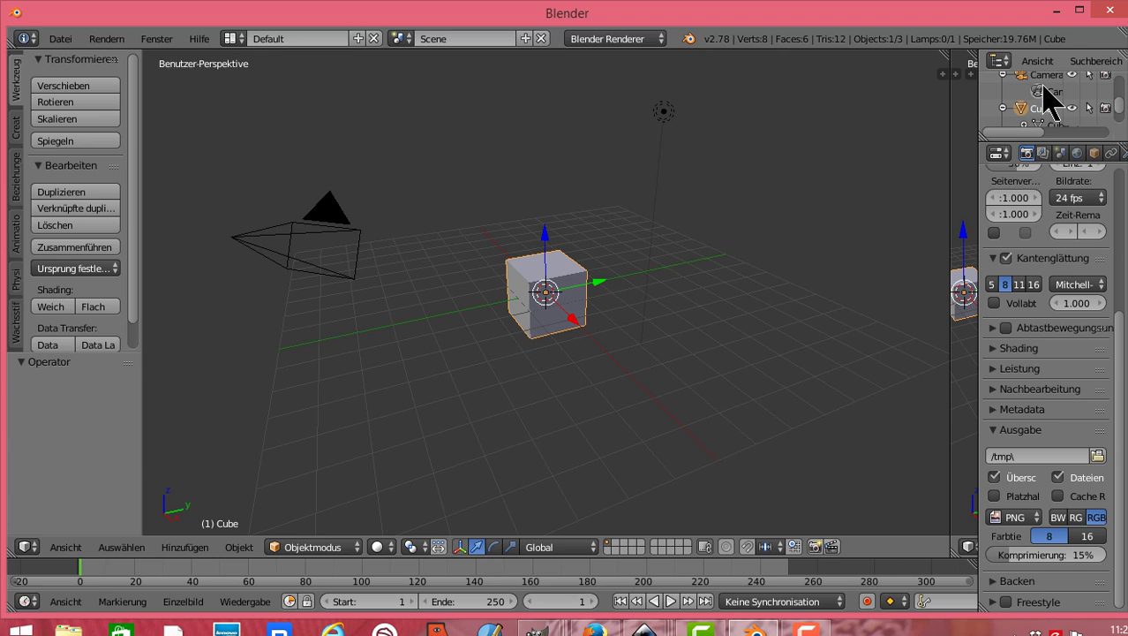
click(1047, 76)
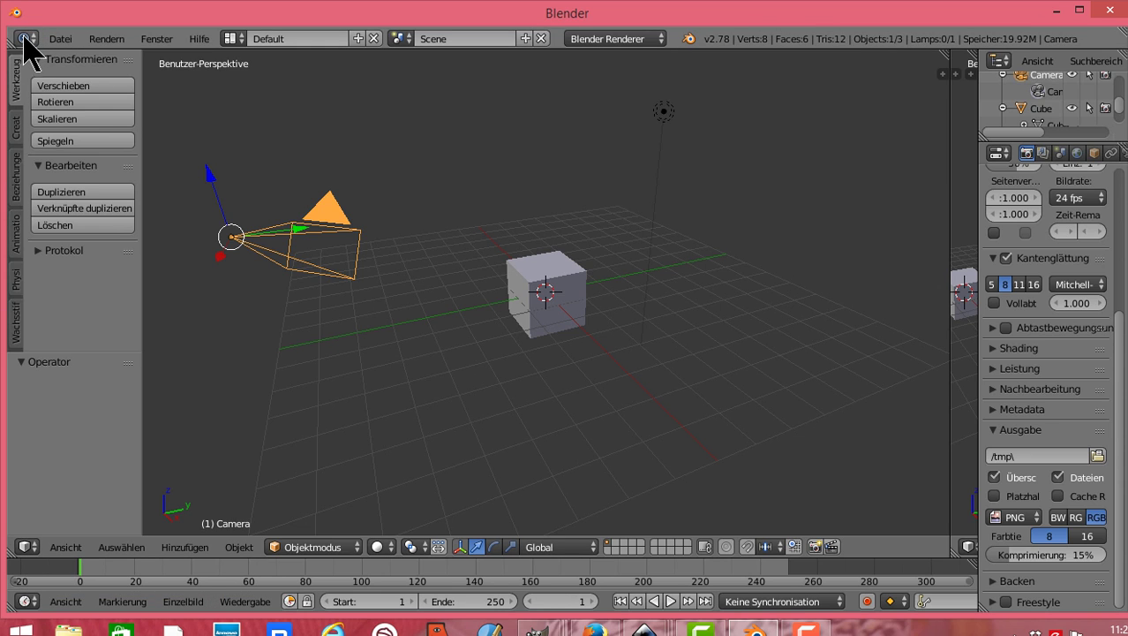
Step: Split the top Info bar in two, keep the Default layout, and open Datei > Benutzereinstellungen
mouse_move(15, 32)
mouse_down()
mouse_move(131, 57)
mouse_move(386, 64)
mouse_move(731, 40)
mouse_move(21, 65)
mouse_up()
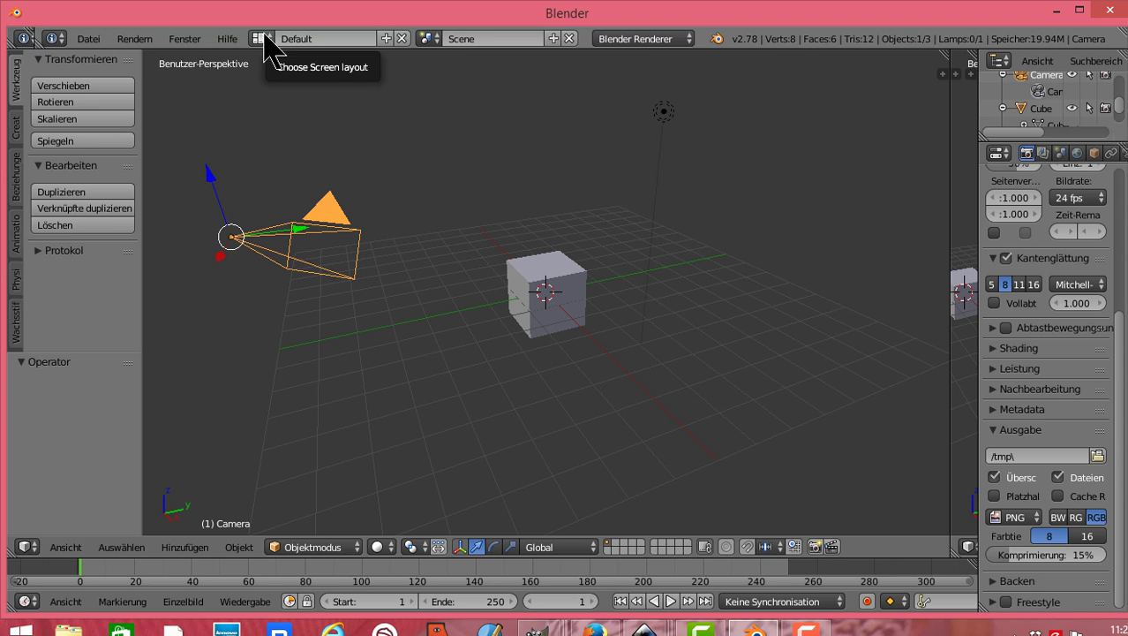
click(264, 38)
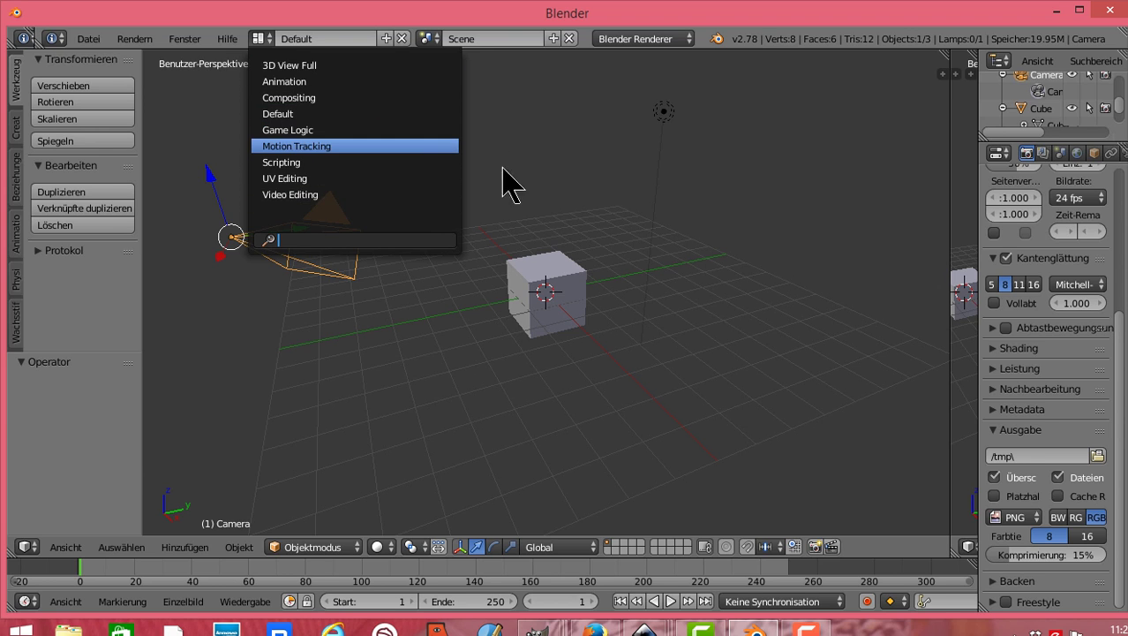
click(568, 170)
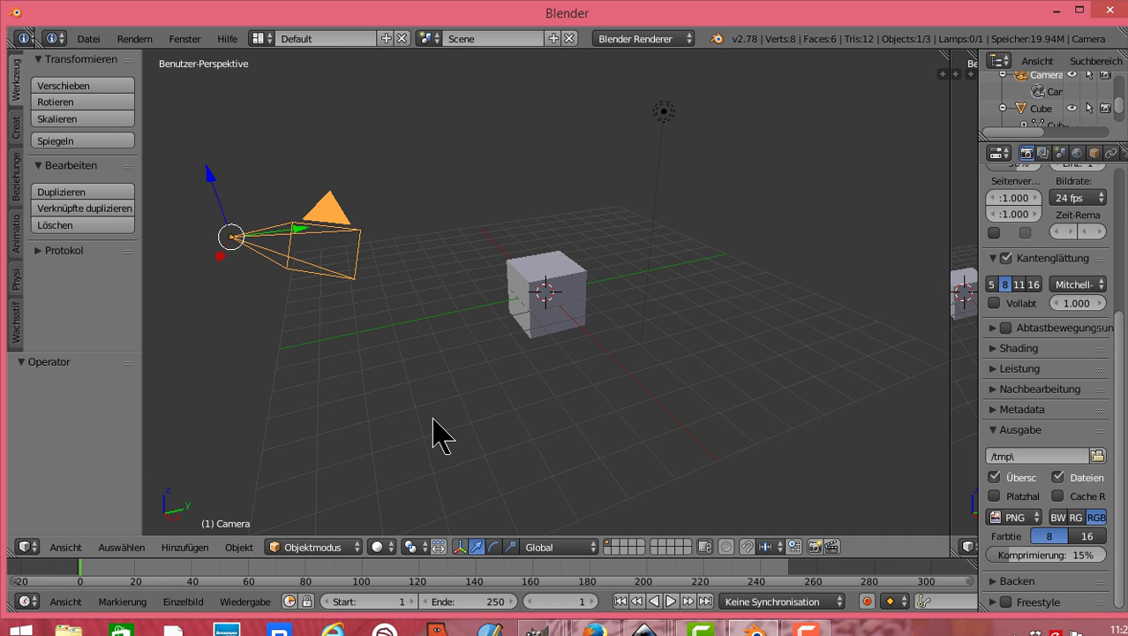
click(87, 40)
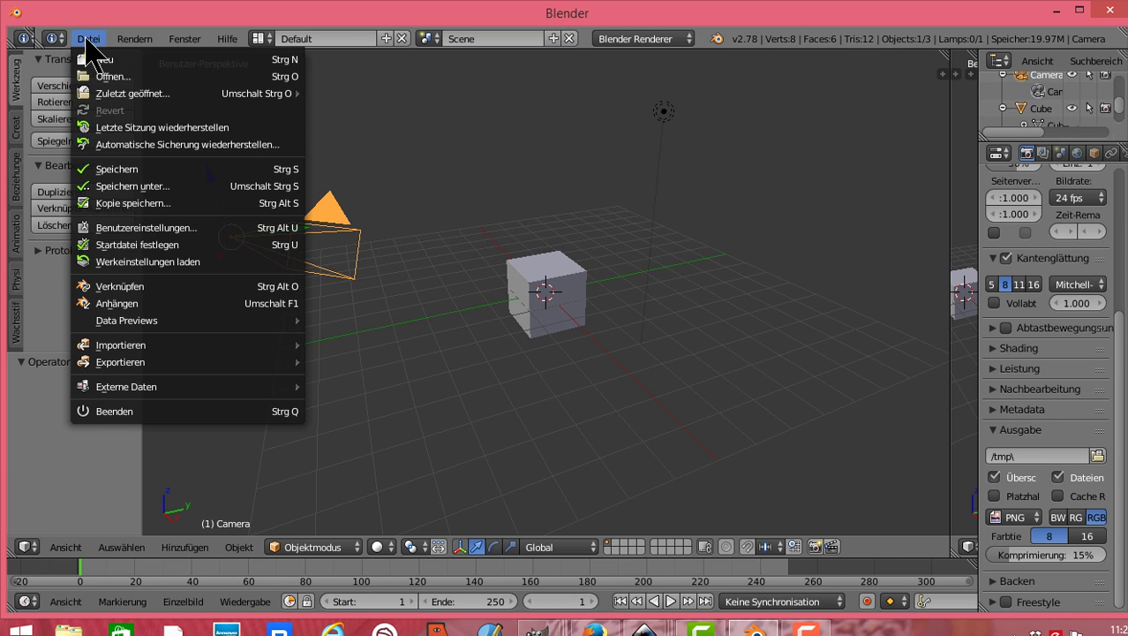
click(141, 229)
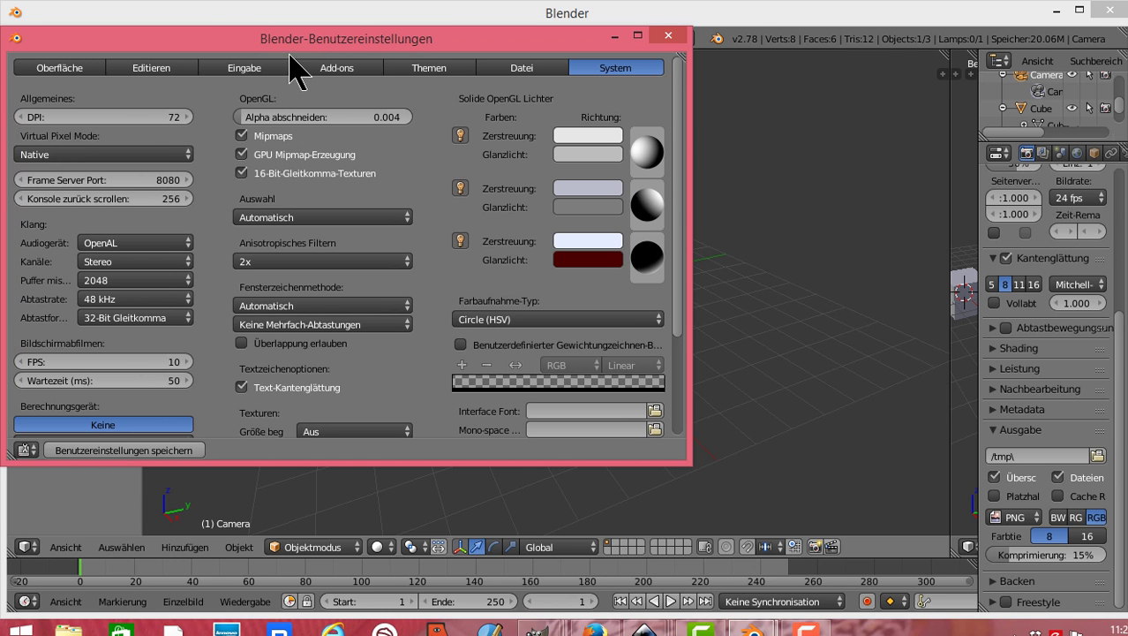
Step: Move the User Preferences window right and show its Oberfläche tab
mouse_move(299, 41)
mouse_down()
mouse_move(378, 38)
mouse_move(439, 72)
mouse_up()
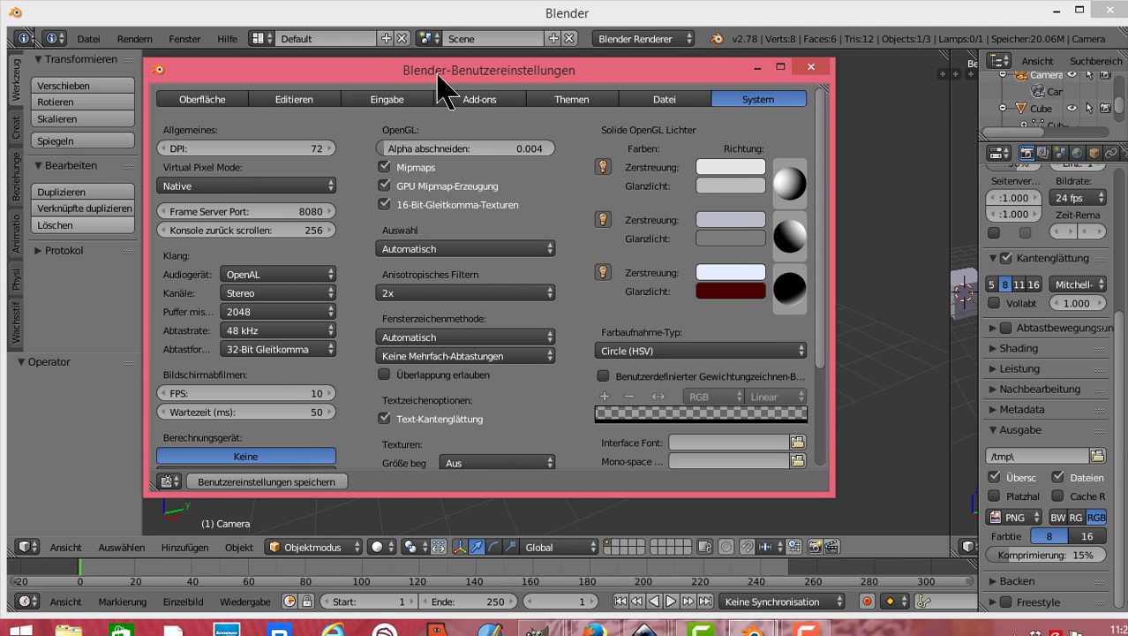
click(214, 100)
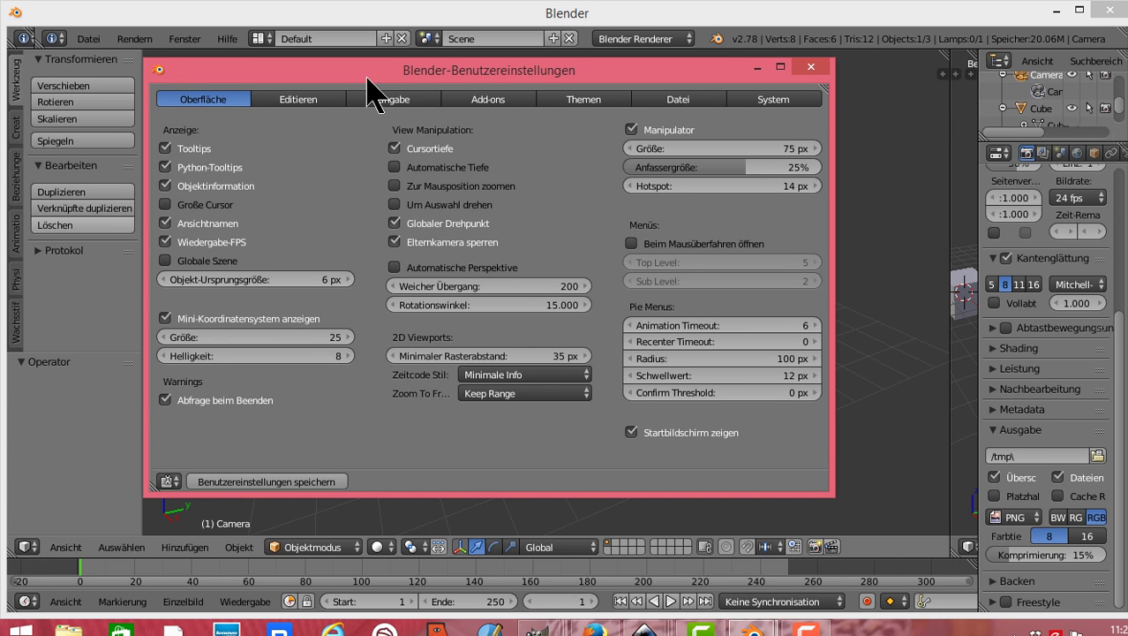
Step: Shift the preferences window further right and toggle Objektinformation off and back on
drag(368, 74, 488, 78)
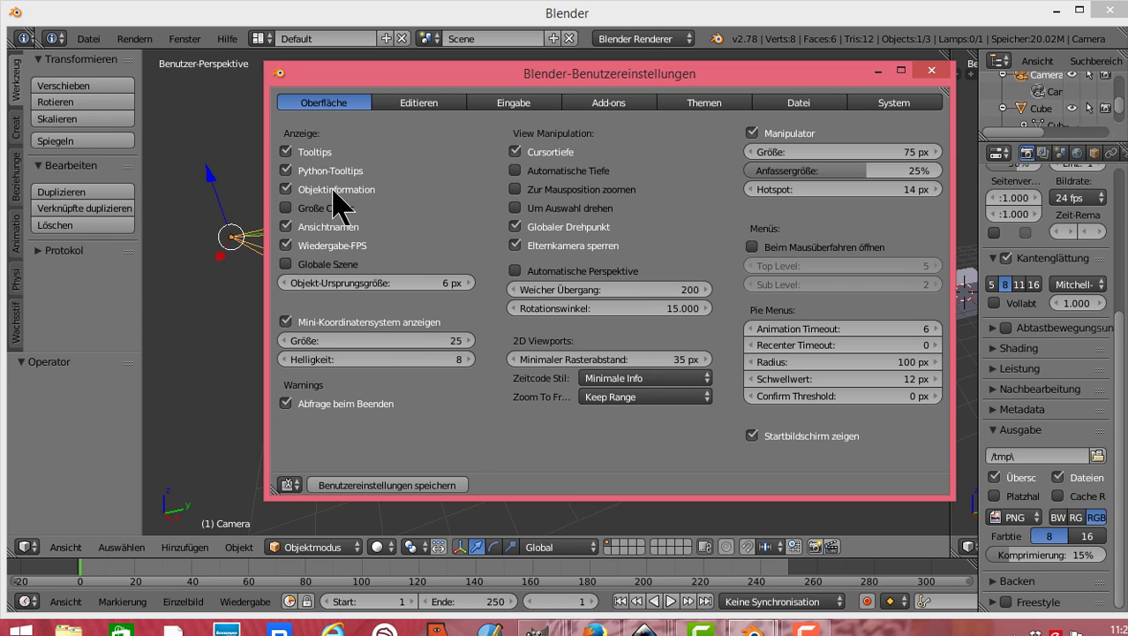
click(286, 189)
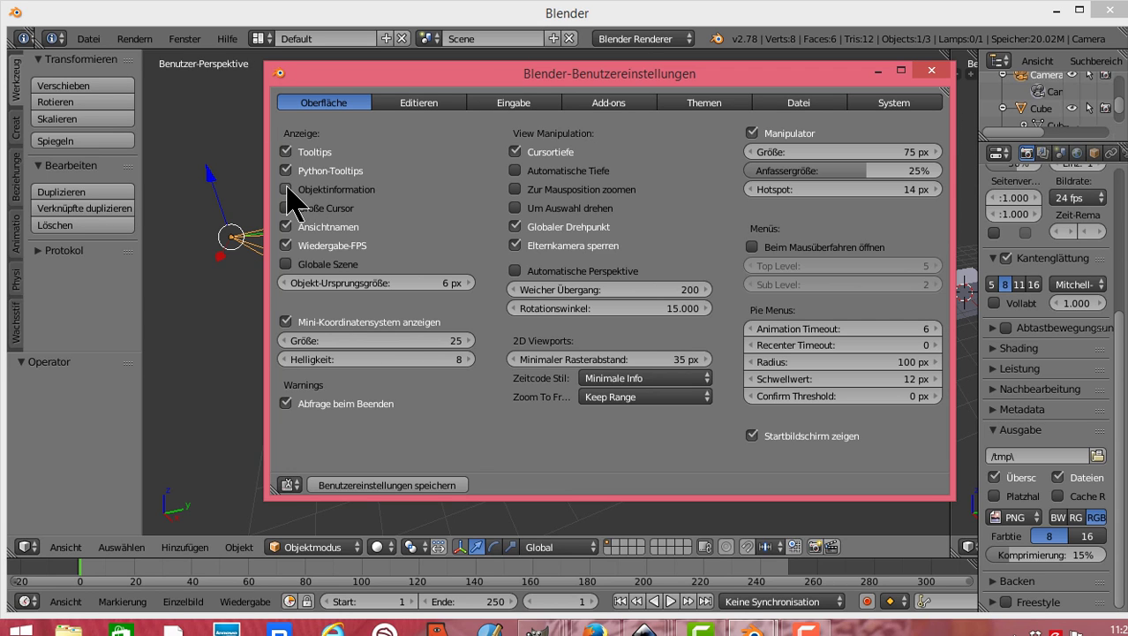
click(286, 189)
Step: Select the Cube in the Outliner and reopen Datei > Benutzereinstellungen
click(1045, 112)
click(1042, 110)
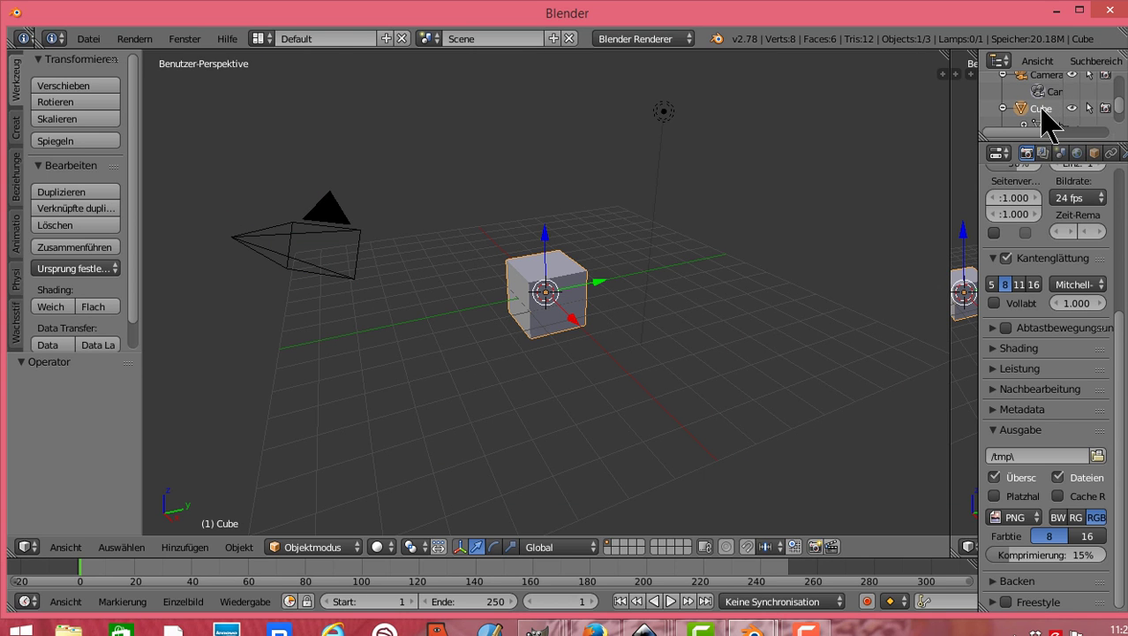
click(88, 39)
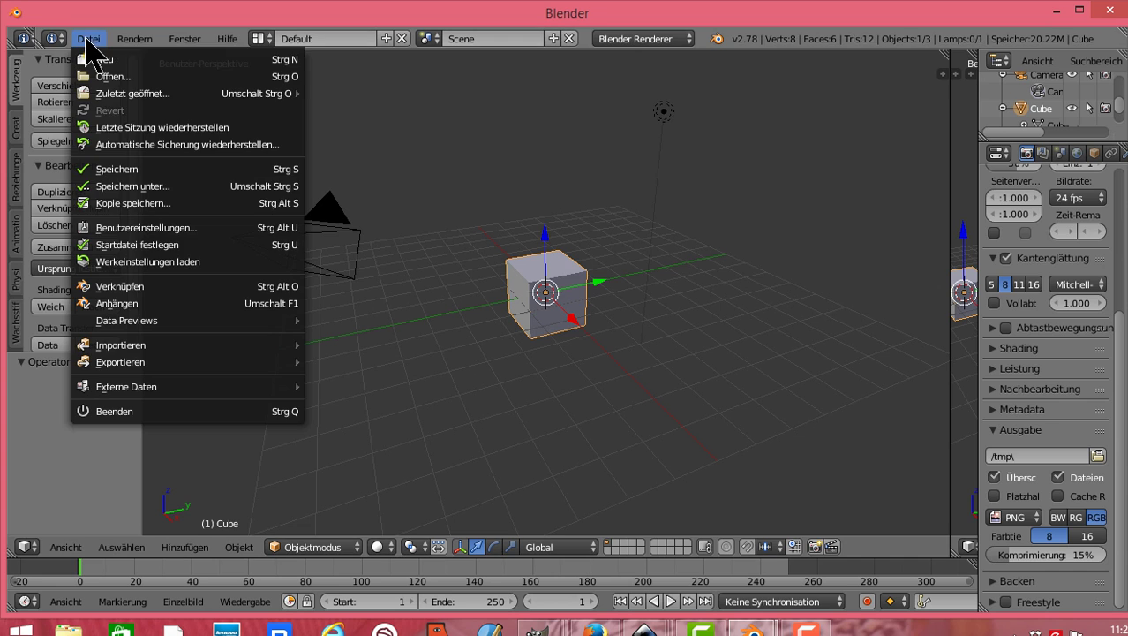
click(137, 231)
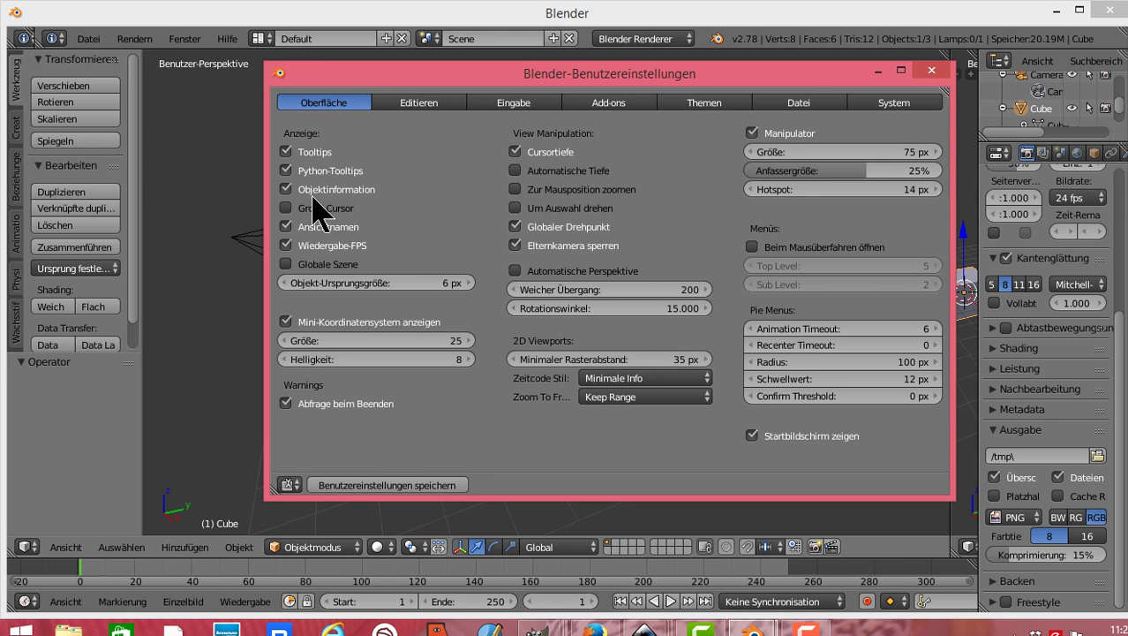
Step: Enable Große Cursor, leaving Objektinformation switched on after testing it
click(289, 189)
click(288, 188)
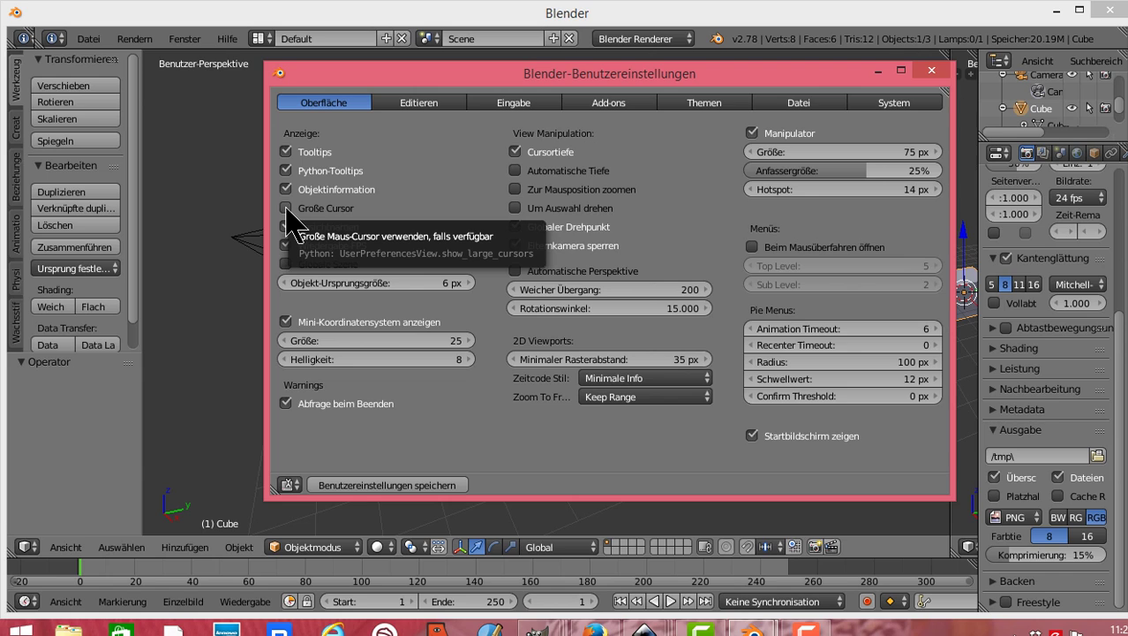
click(286, 209)
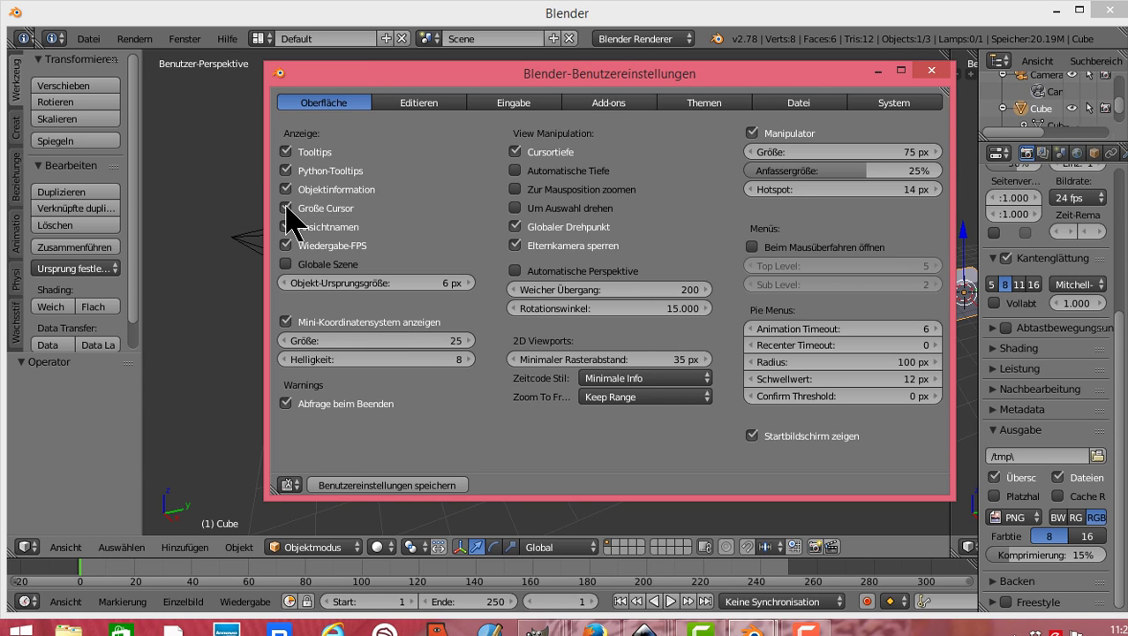
click(287, 208)
click(287, 209)
Step: Test-toggle Ansichtnamen and Globale Szene, restoring both to their original states
click(287, 227)
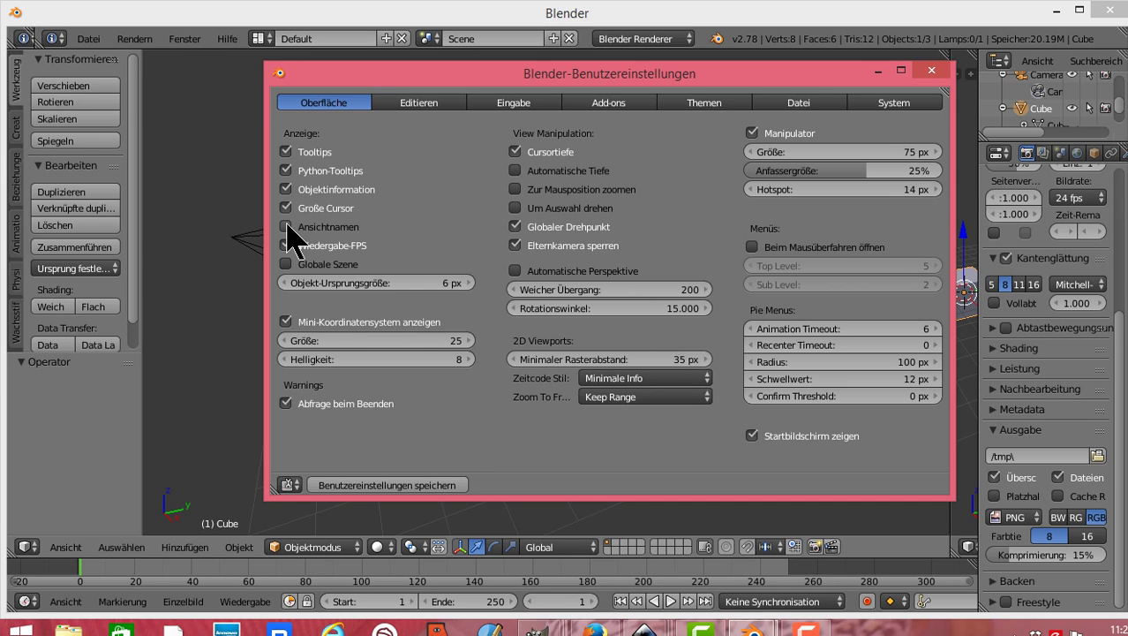
click(286, 227)
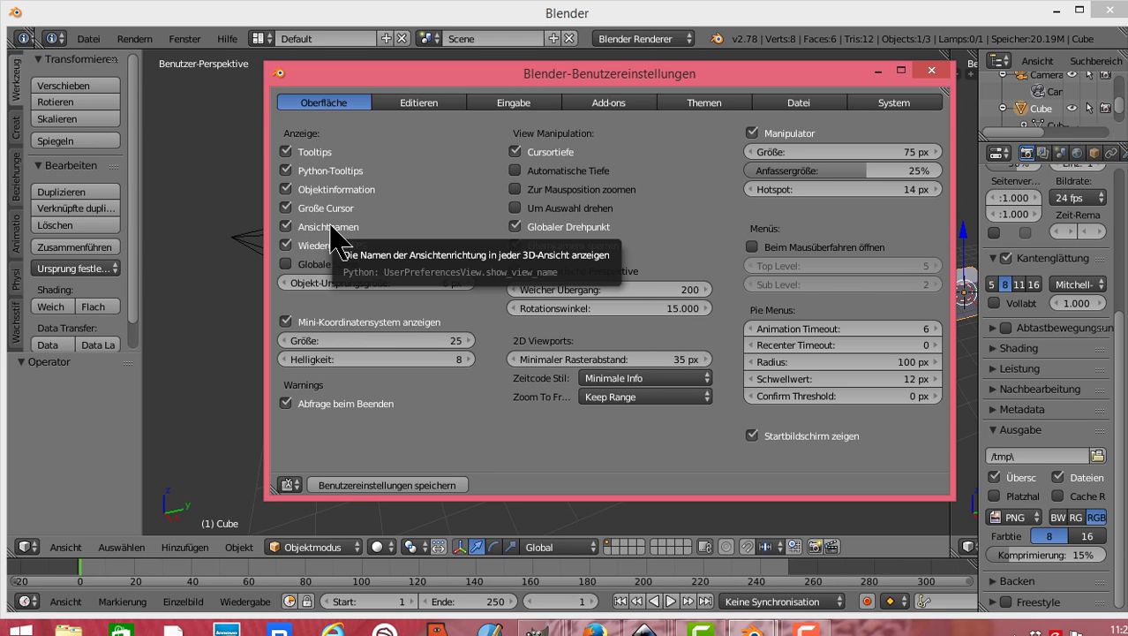
click(287, 227)
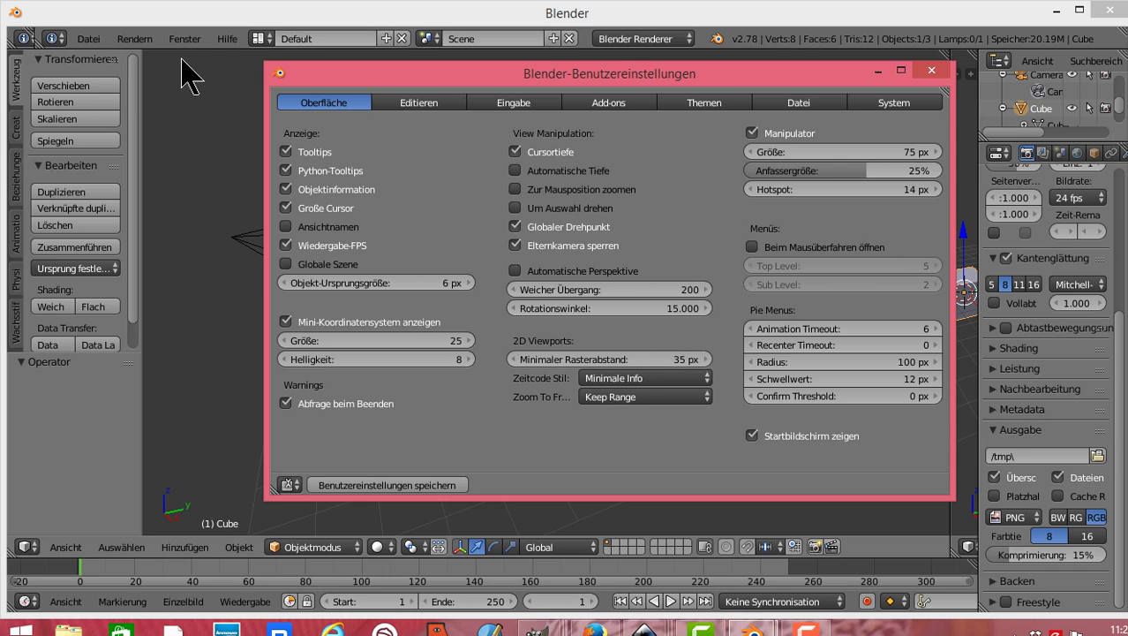
click(286, 227)
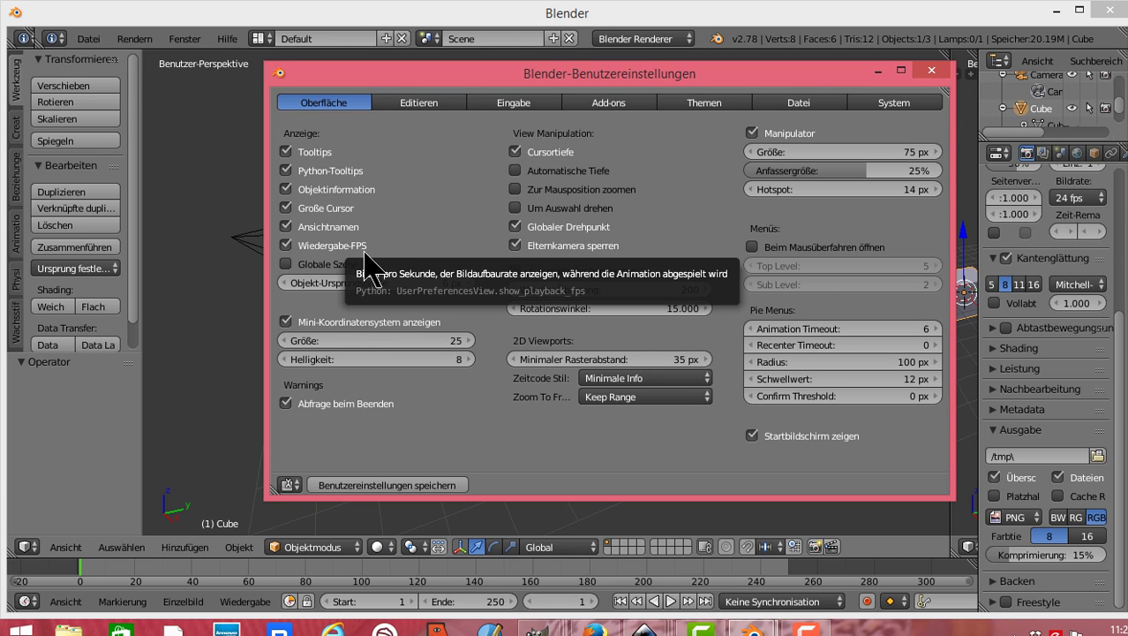
click(285, 265)
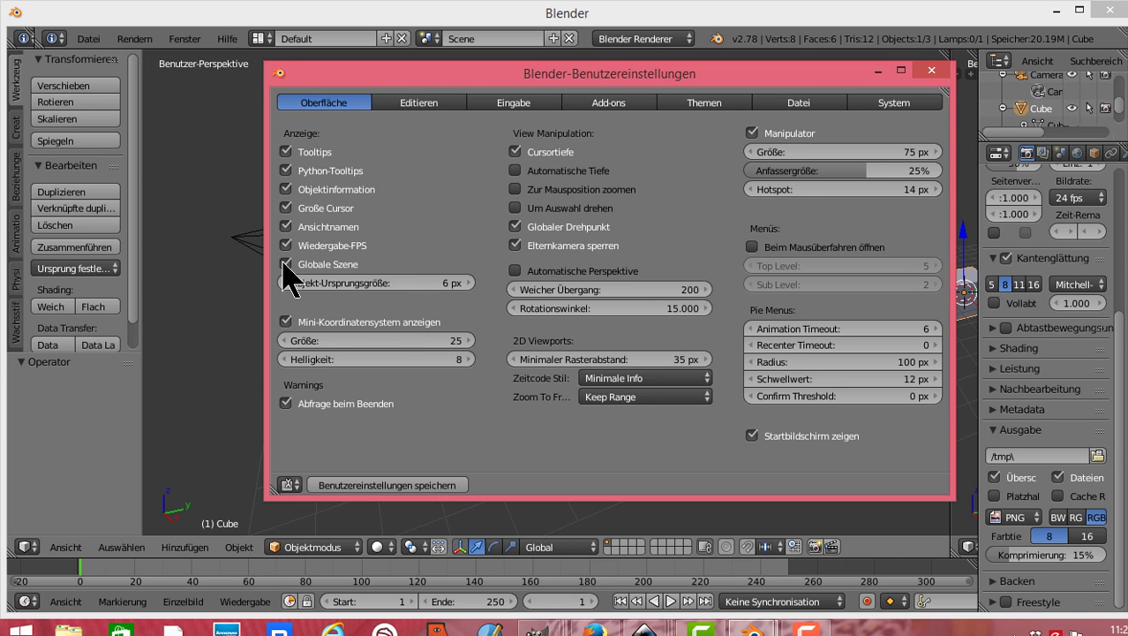
click(284, 265)
click(286, 321)
click(286, 321)
click(469, 360)
click(469, 360)
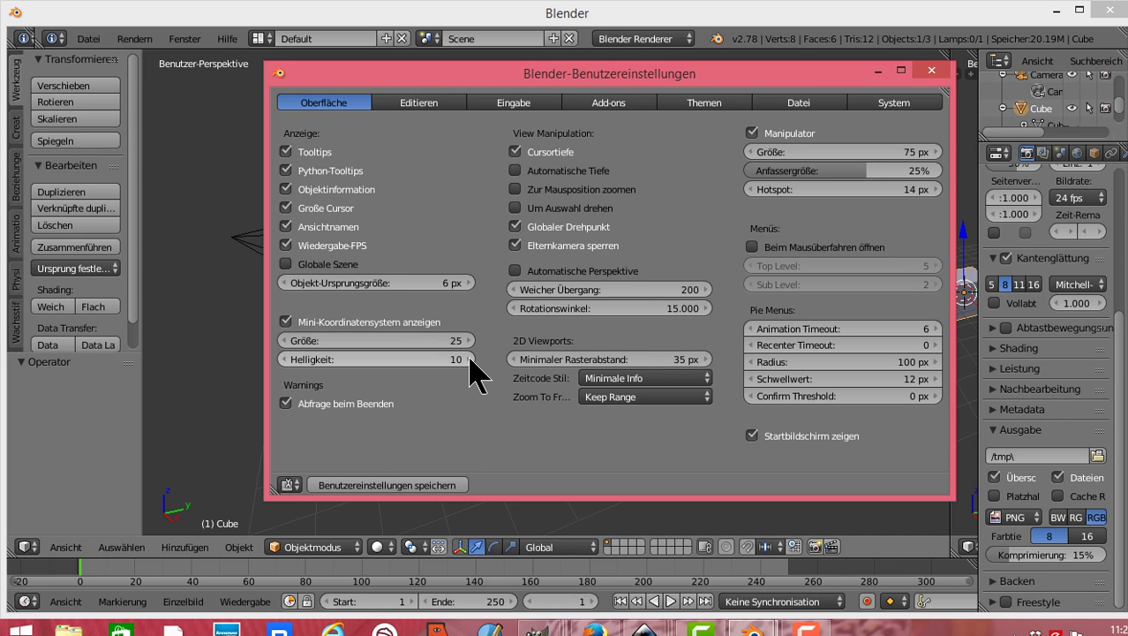
click(284, 361)
click(284, 361)
click(285, 341)
click(285, 341)
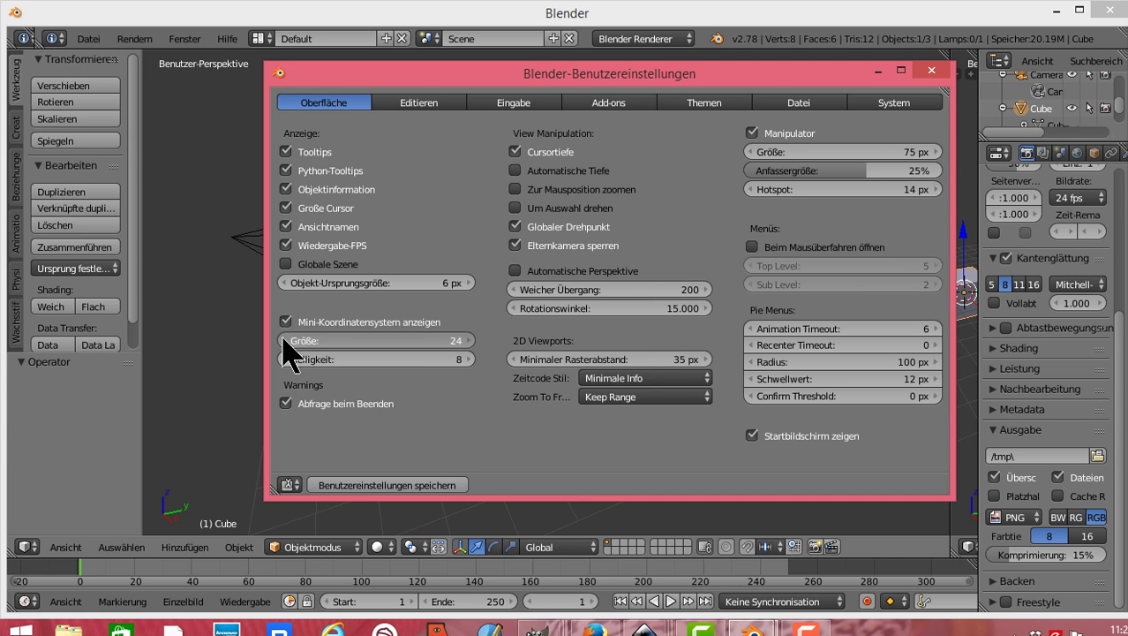
click(468, 340)
click(468, 340)
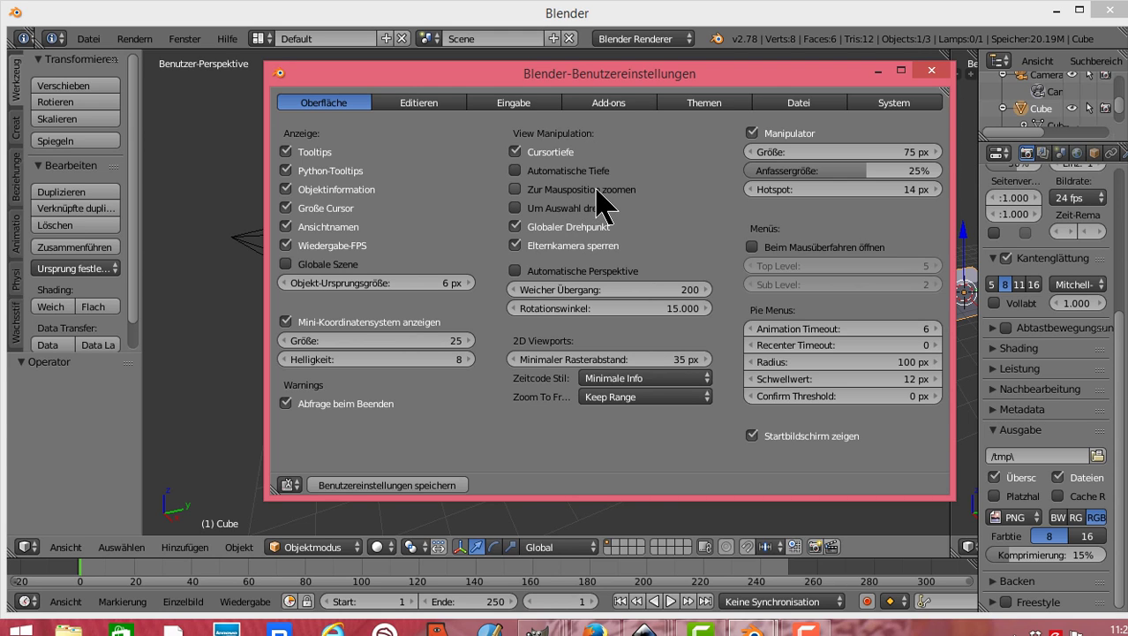
click(515, 189)
click(514, 190)
click(514, 208)
click(515, 208)
click(515, 227)
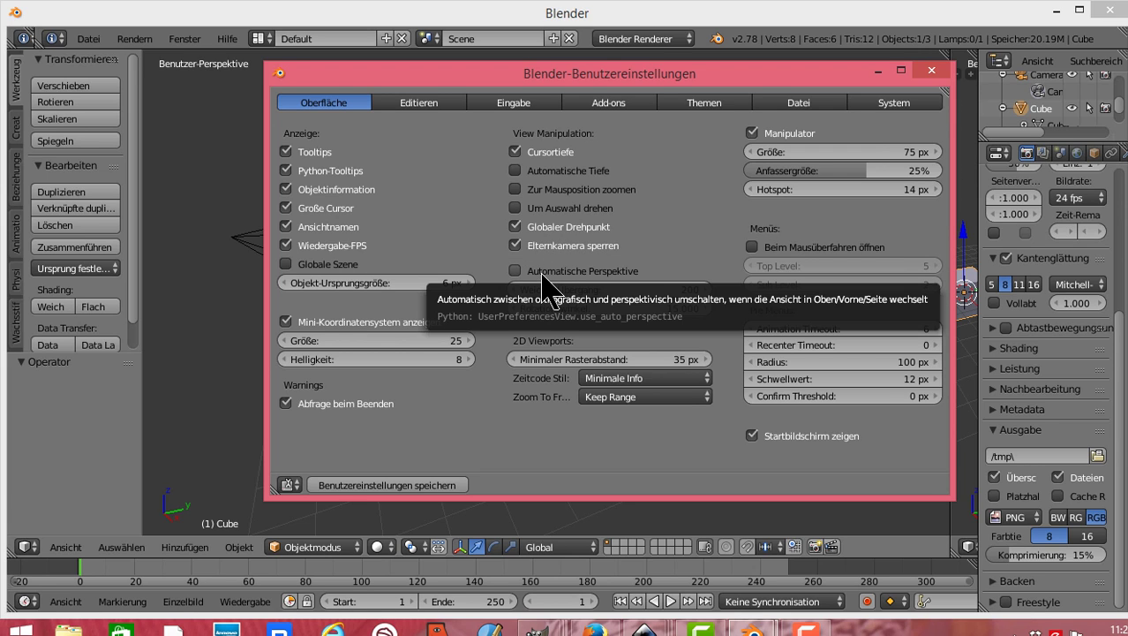
click(515, 271)
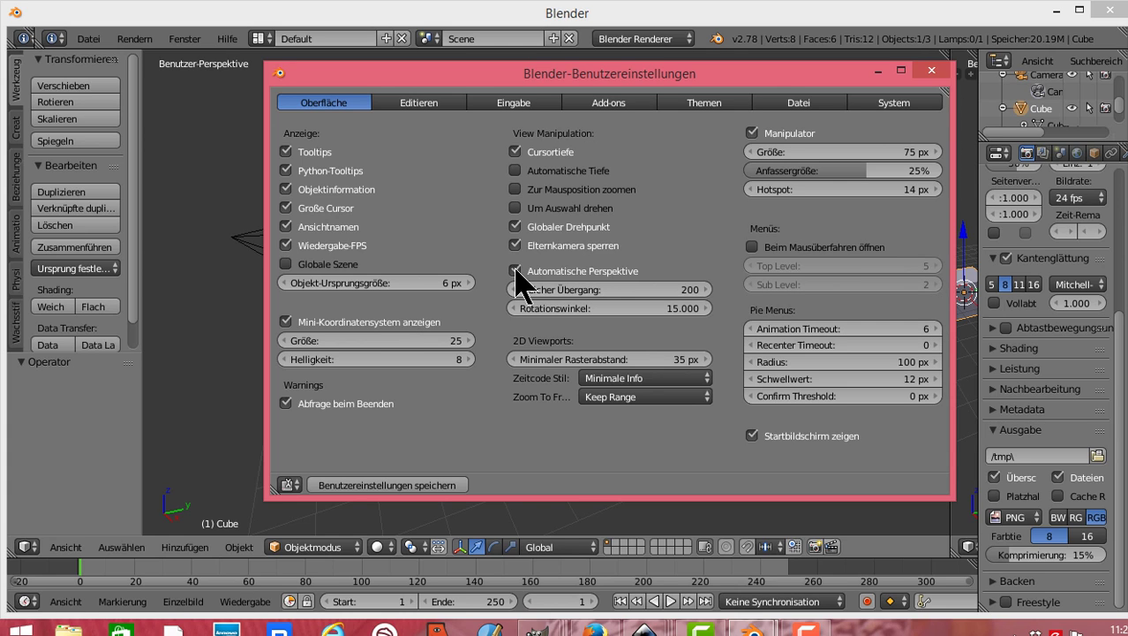
click(516, 271)
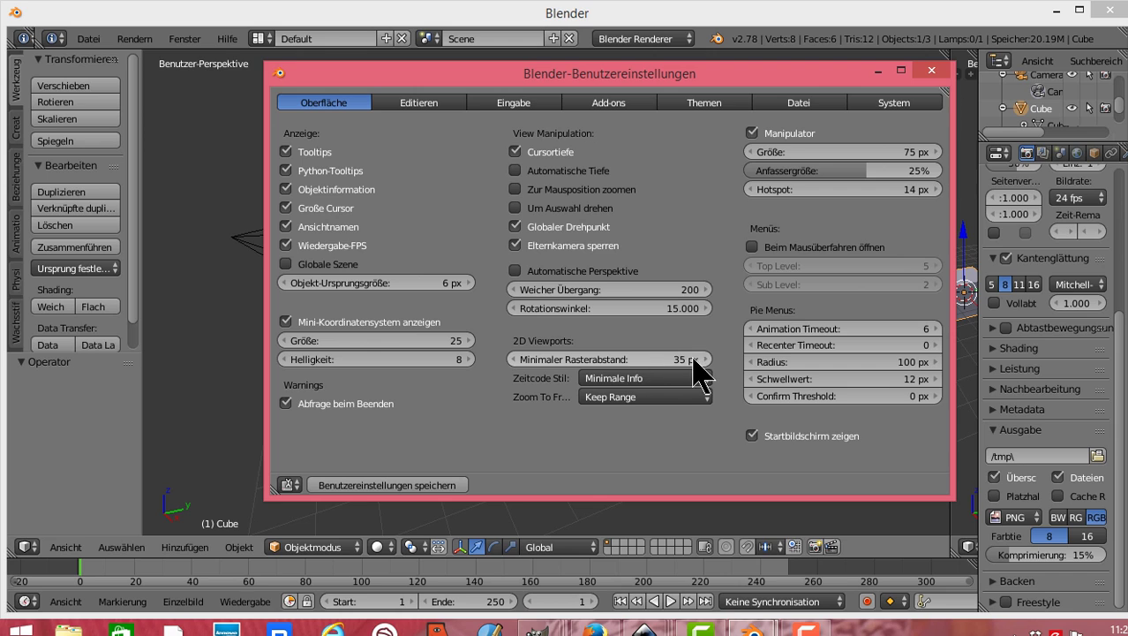
click(658, 378)
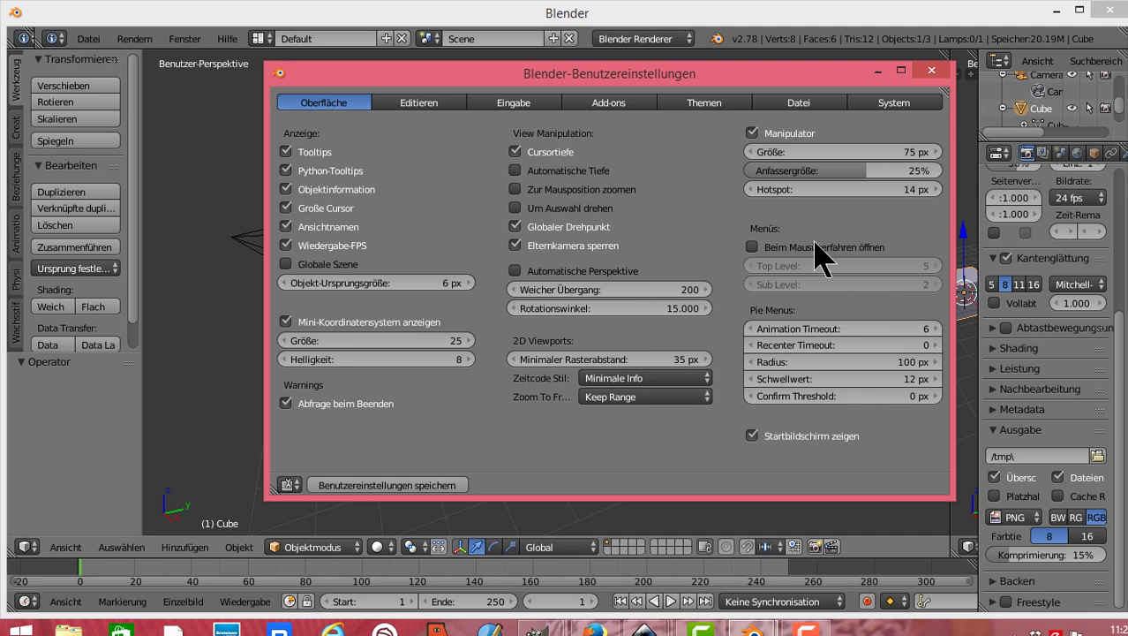
Step: Glance at the Editieren and Eingabe preferences, then show the Themen settings
click(418, 104)
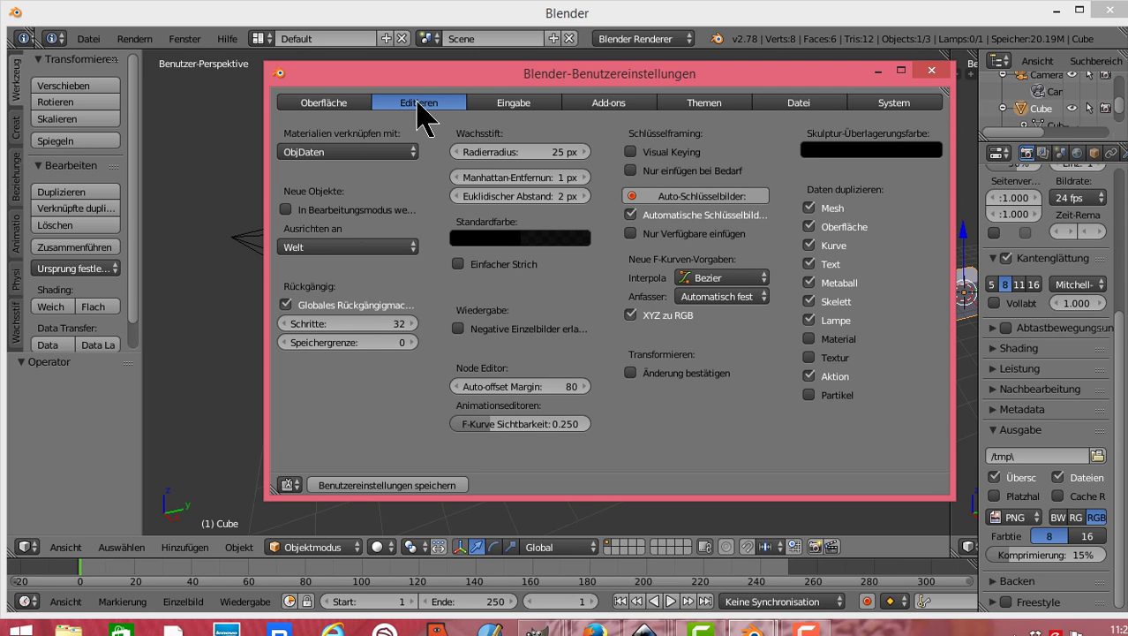
click(491, 102)
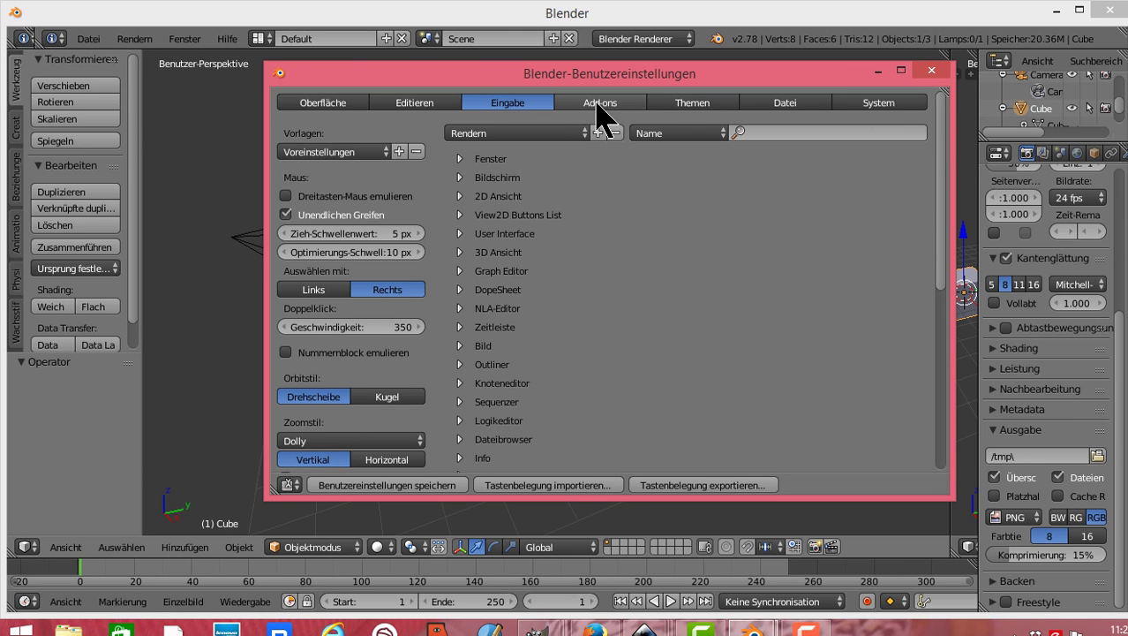
click(678, 108)
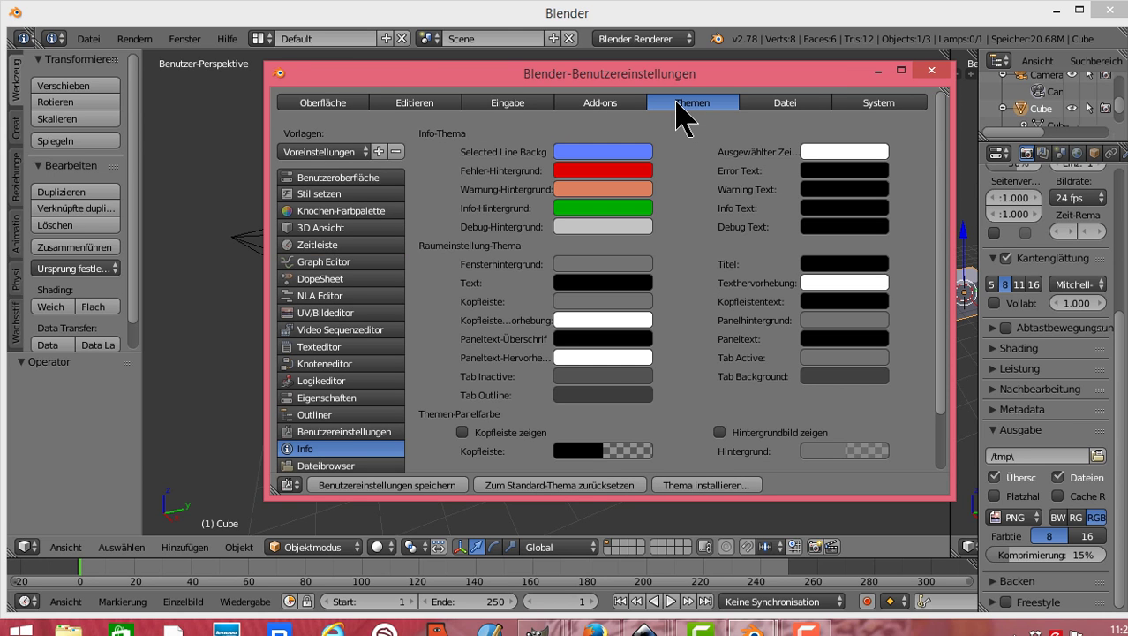